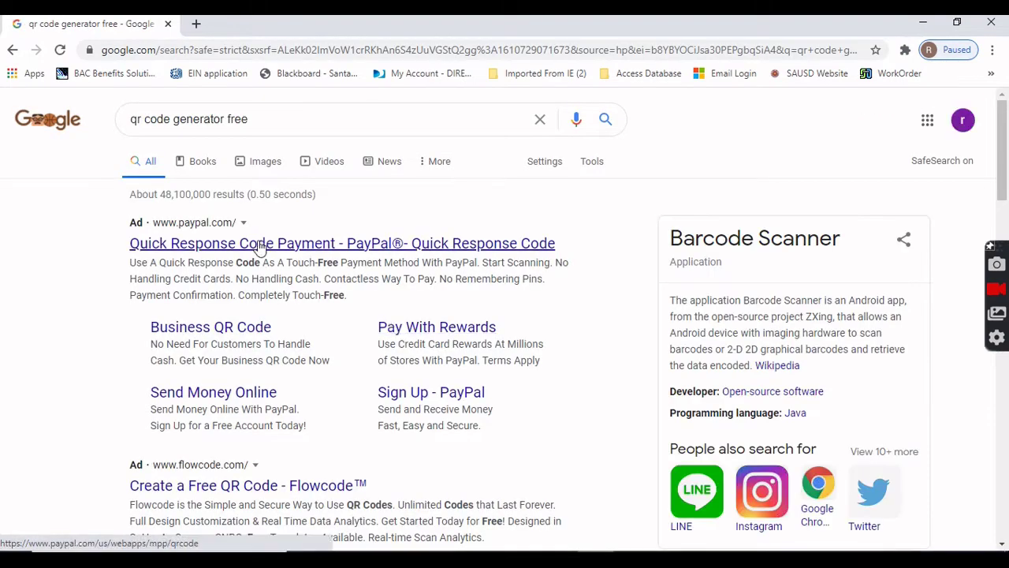
Step: Open the QRCode Monkey site from the search results, look over its QR code generator page, and return to the results
scroll(289, 286, down, 3)
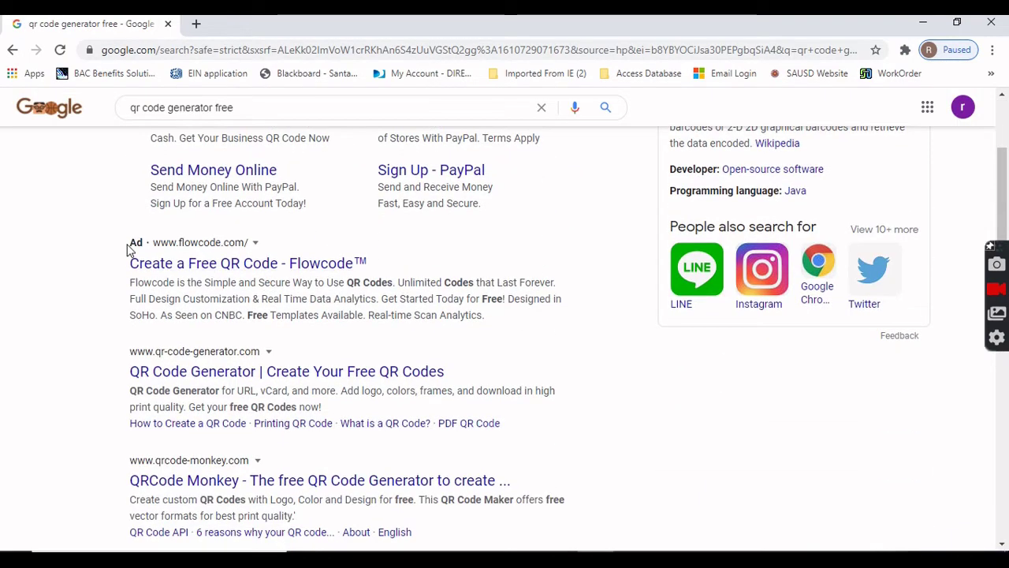
drag(127, 248, 139, 242)
click(215, 249)
scroll(295, 266, down, 3)
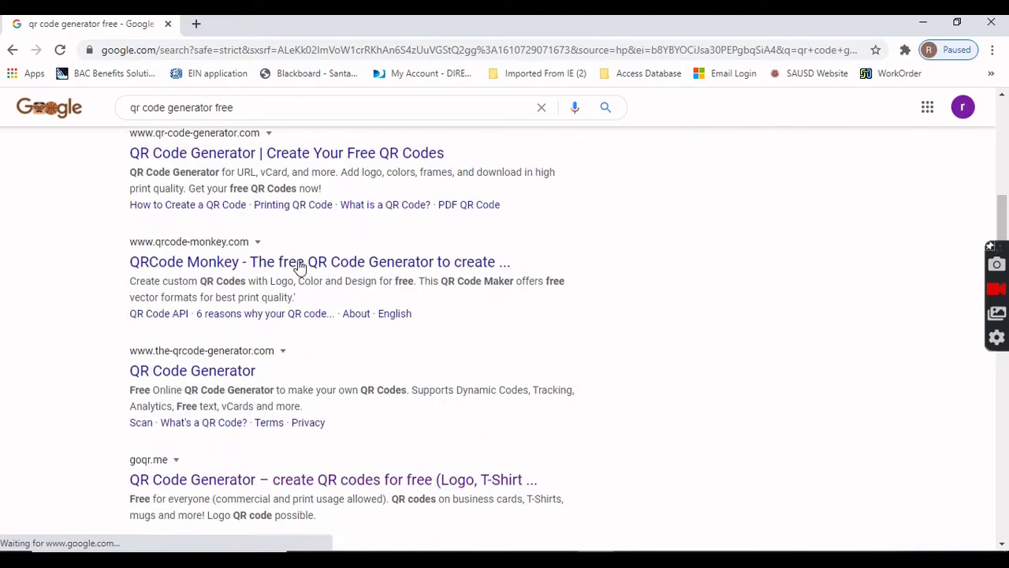
click(383, 260)
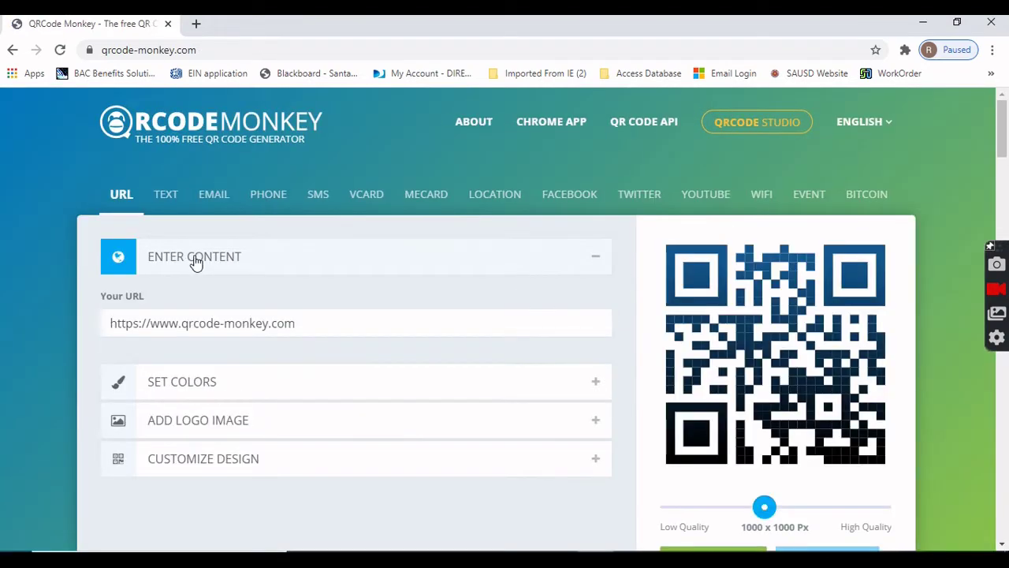
scroll(709, 319, down, 1)
scroll(710, 319, down, 3)
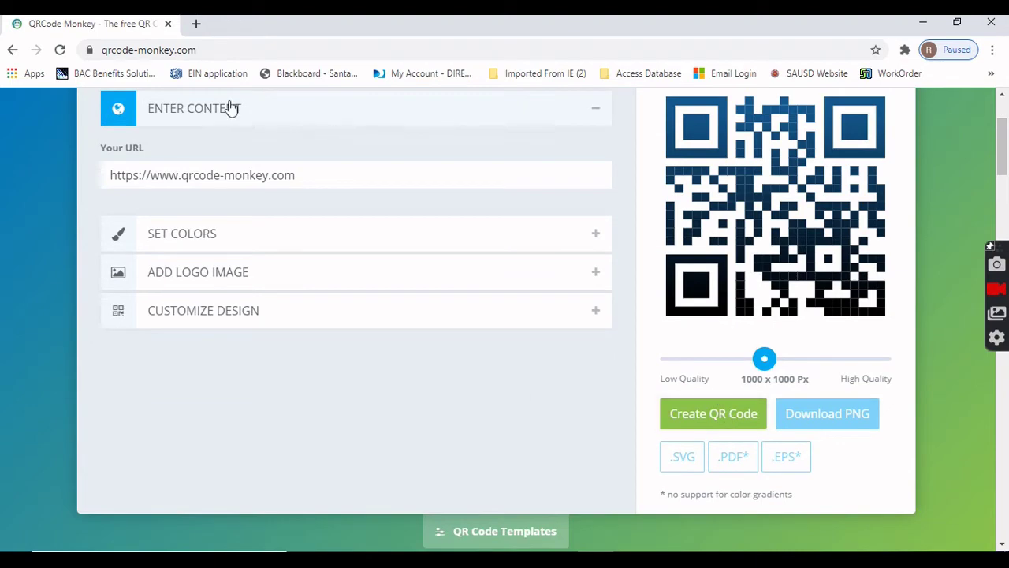
click(11, 50)
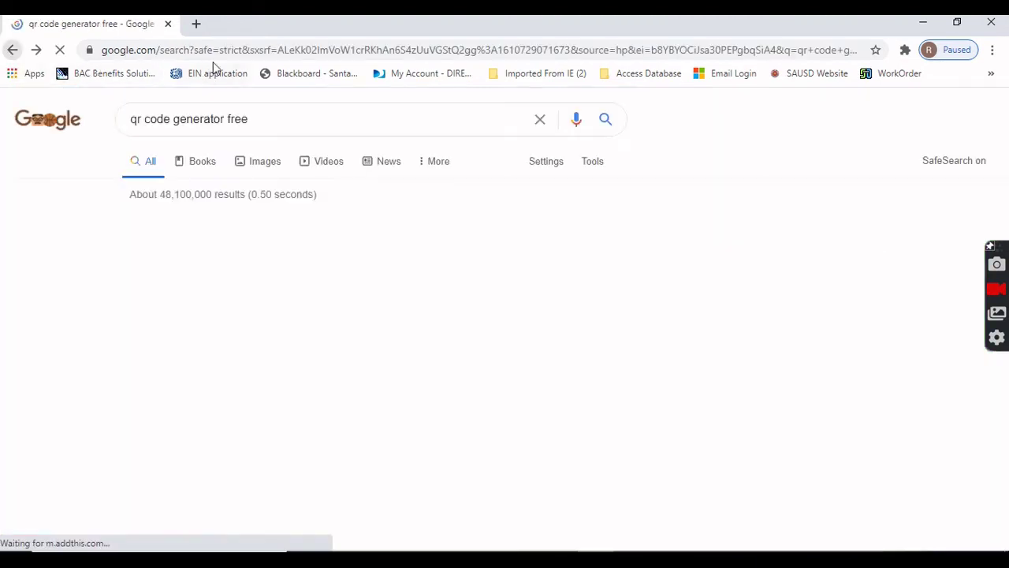
Step: Go to the google.com home page and check which Google account is signed in
click(214, 52)
text(goo)
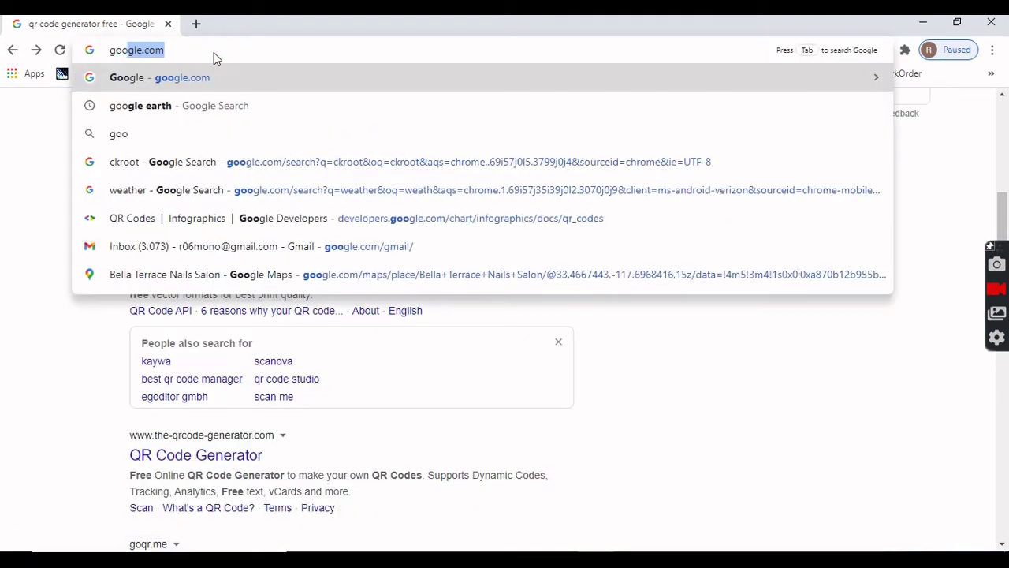
key(Return)
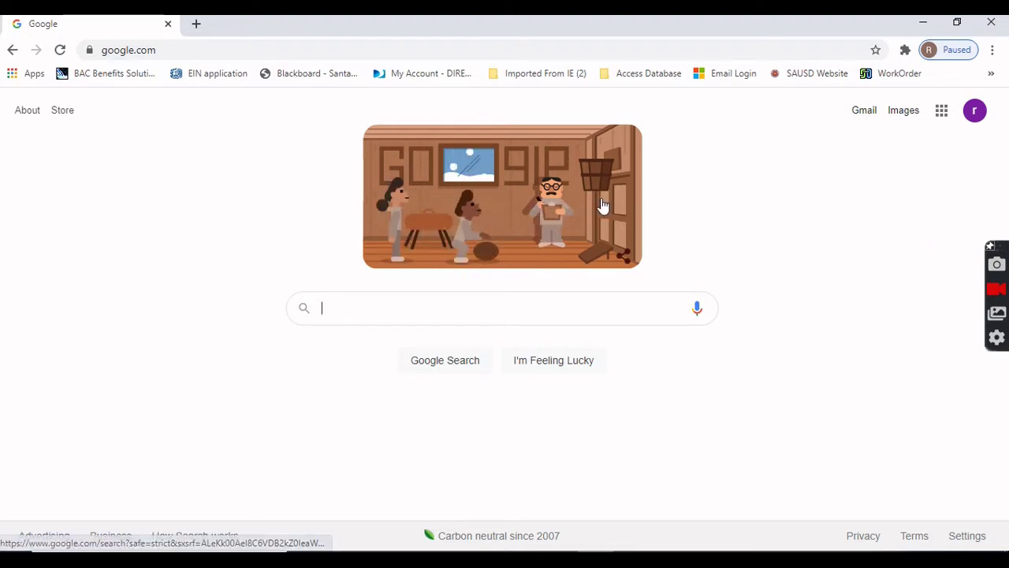
click(976, 117)
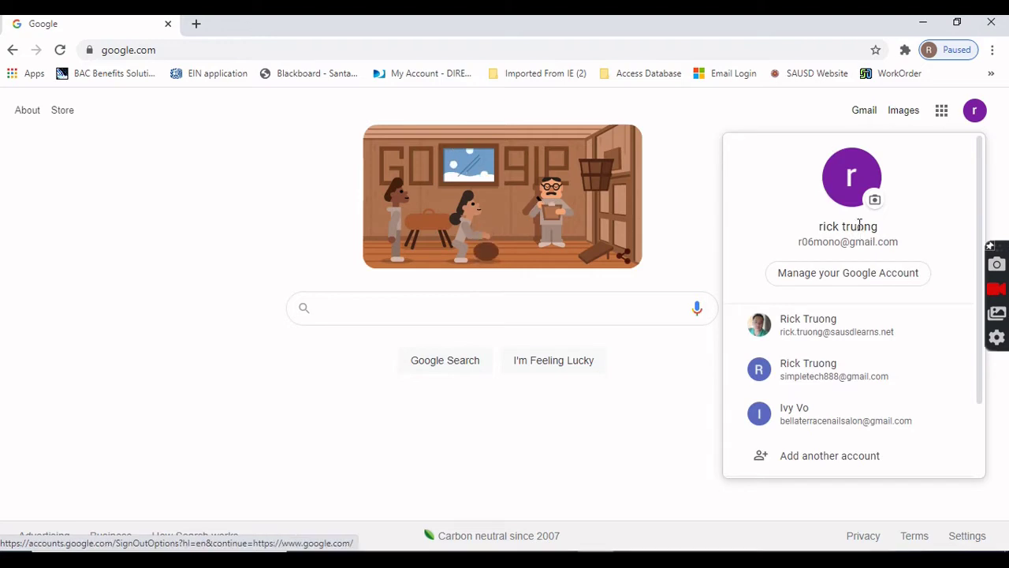
click(707, 283)
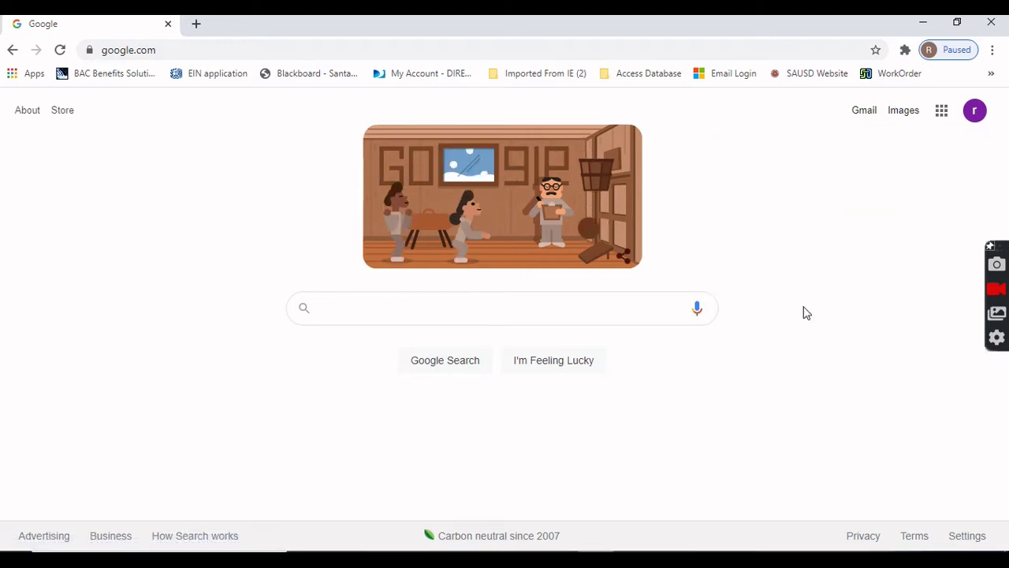
Step: Open Google Drive from the list of Google apps
click(941, 115)
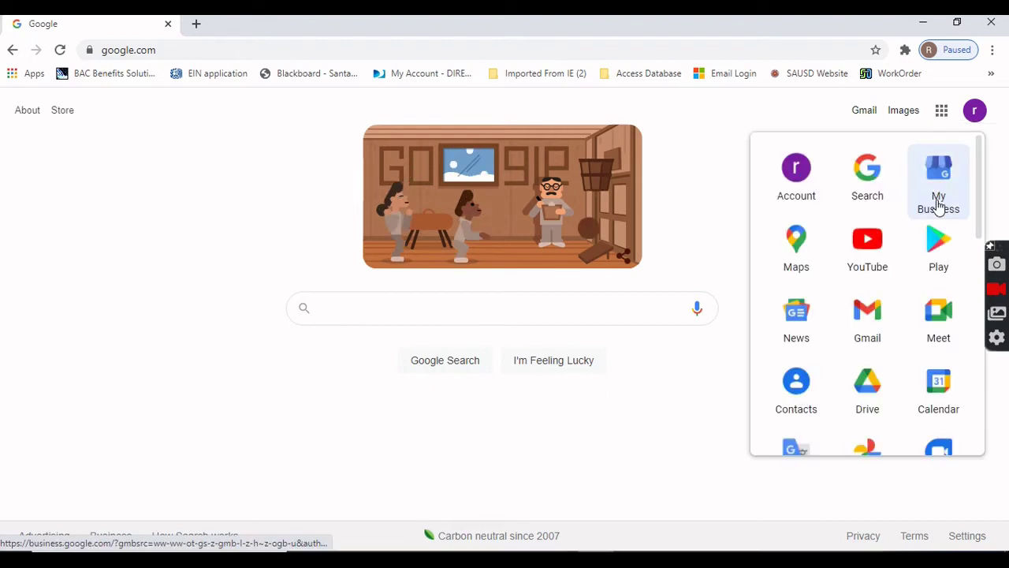
scroll(937, 208, down, 1)
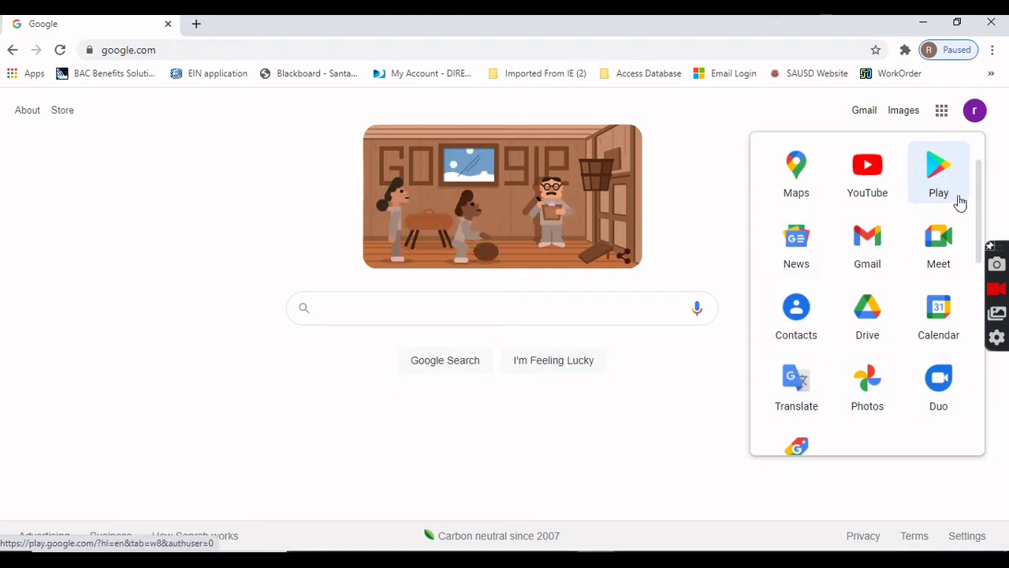
click(868, 315)
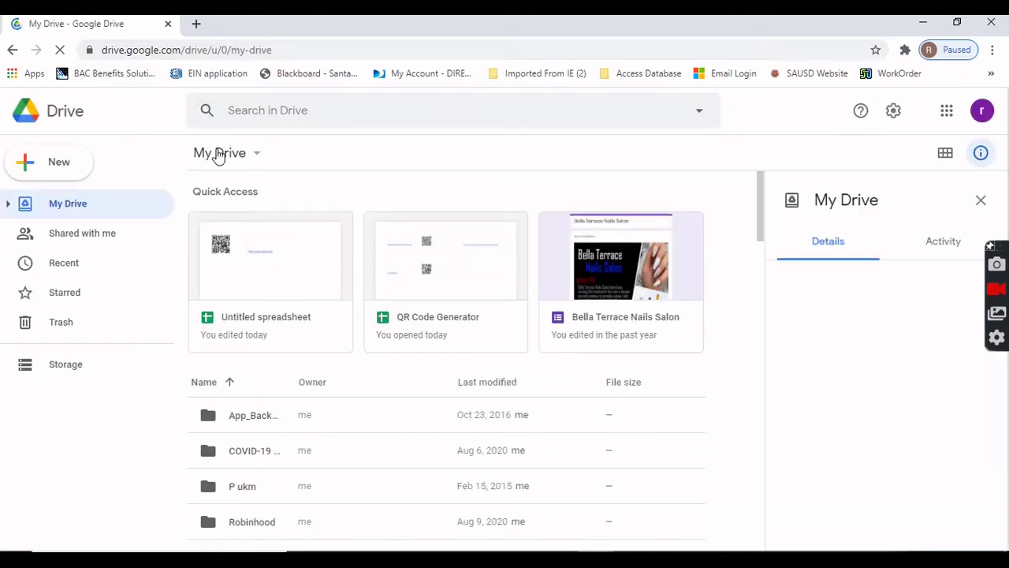
Step: Create a new blank Google Sheets spreadsheet in My Drive
click(258, 157)
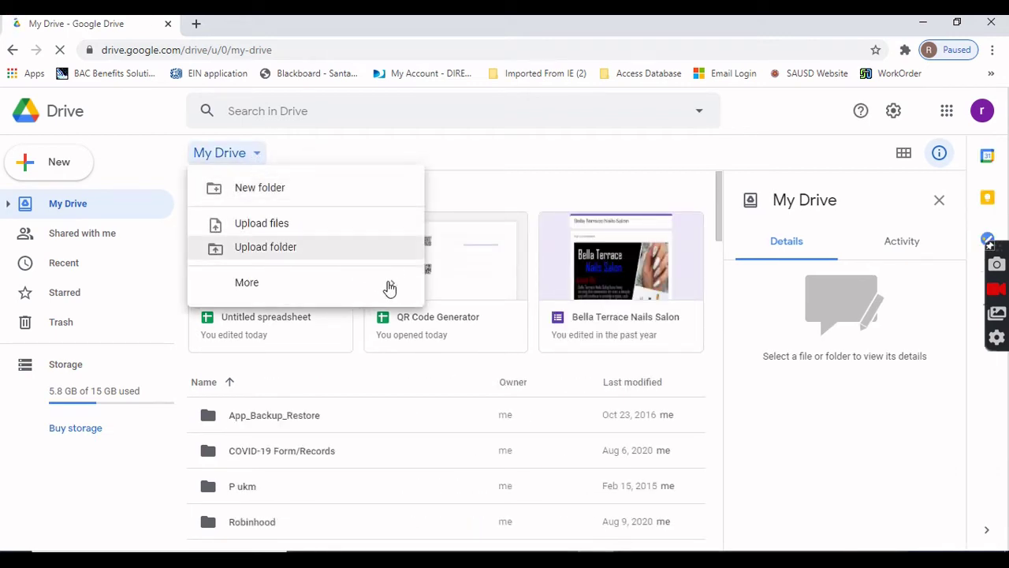
mouse_move(394, 289)
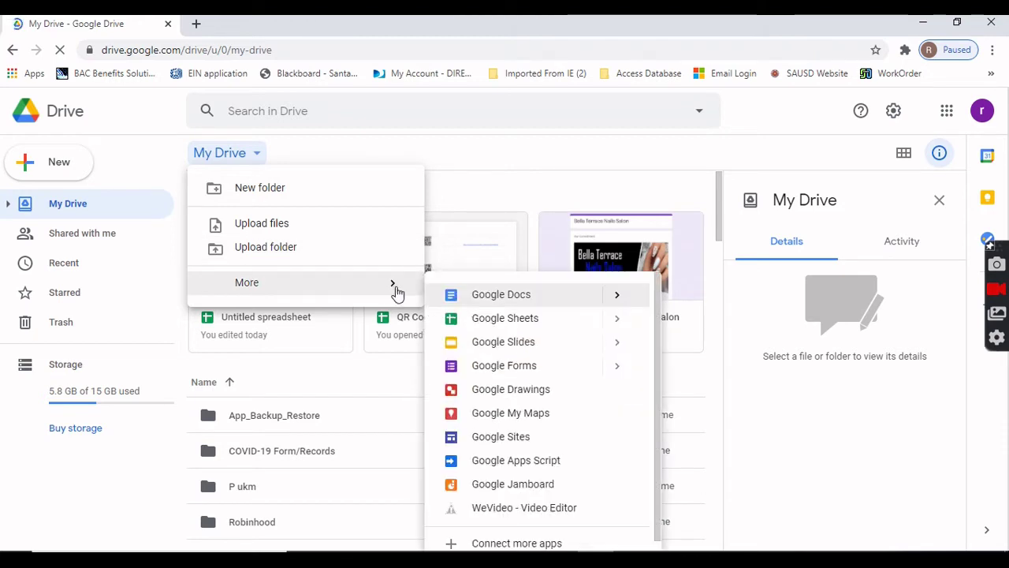
click(501, 320)
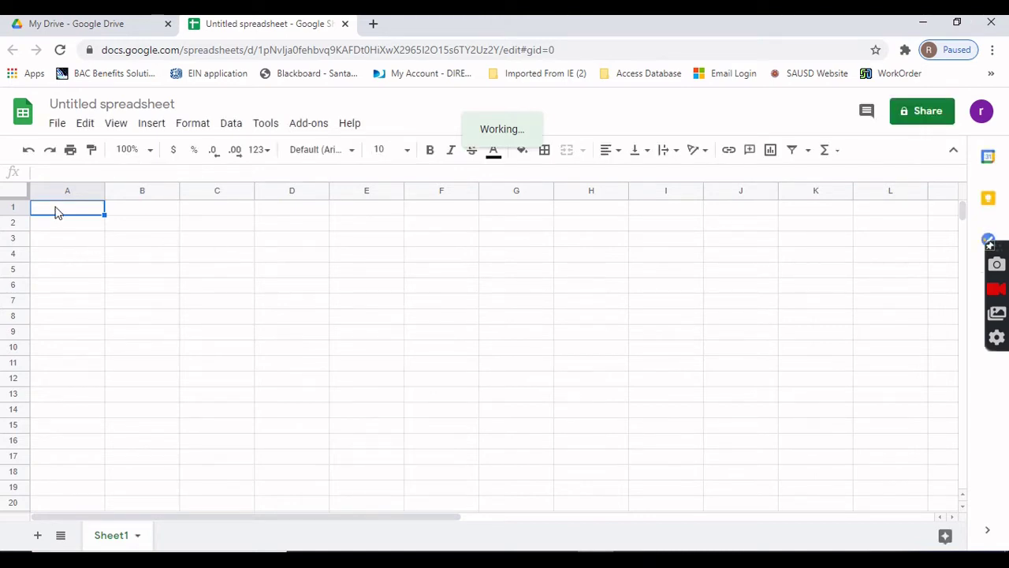
click(95, 243)
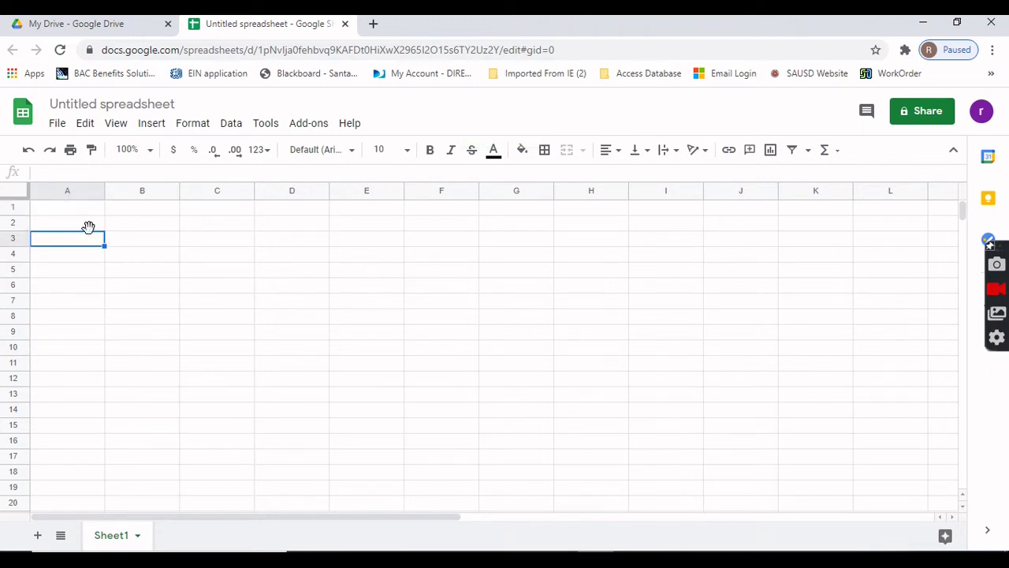
click(87, 212)
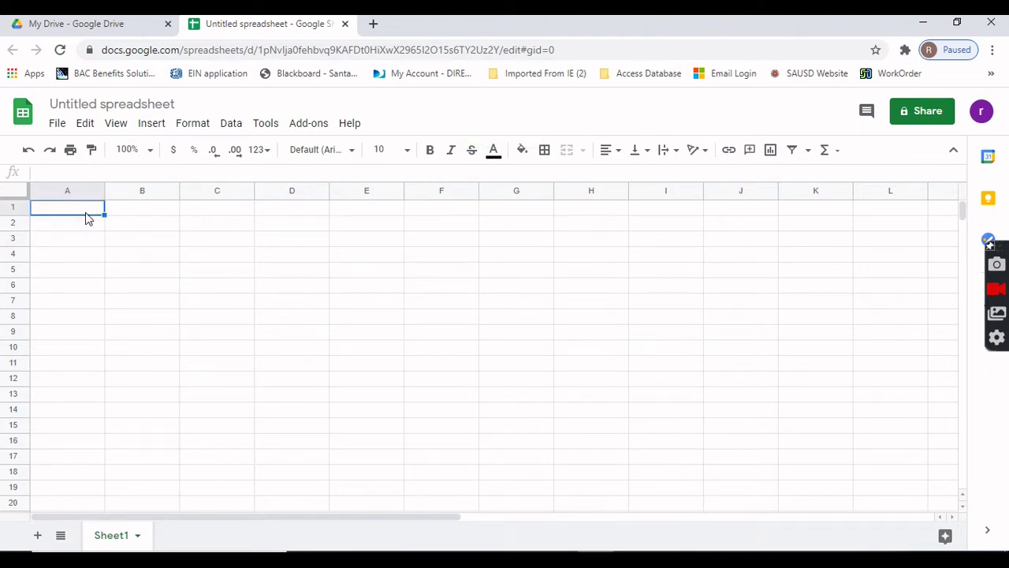
text(=image)
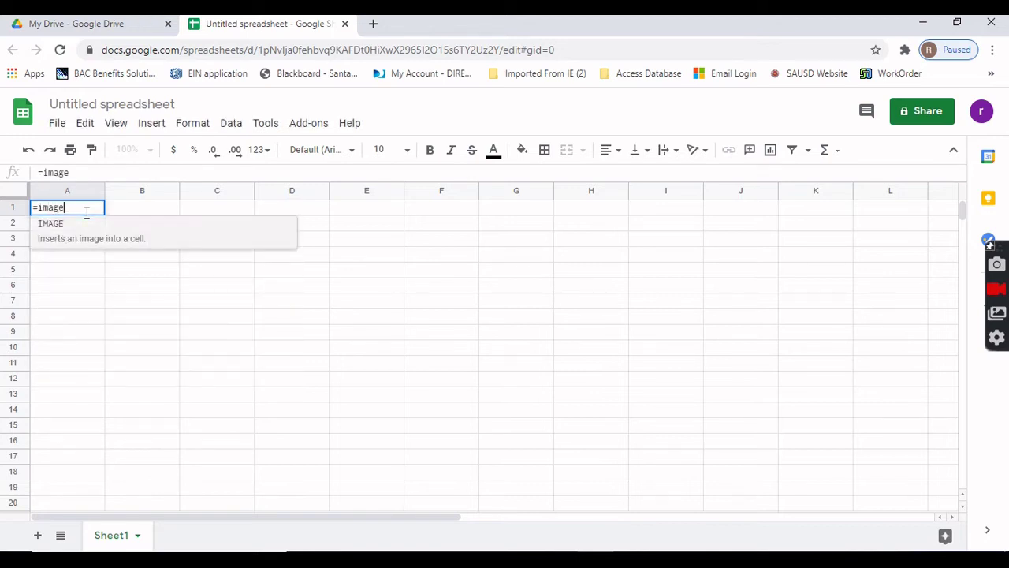
click(74, 234)
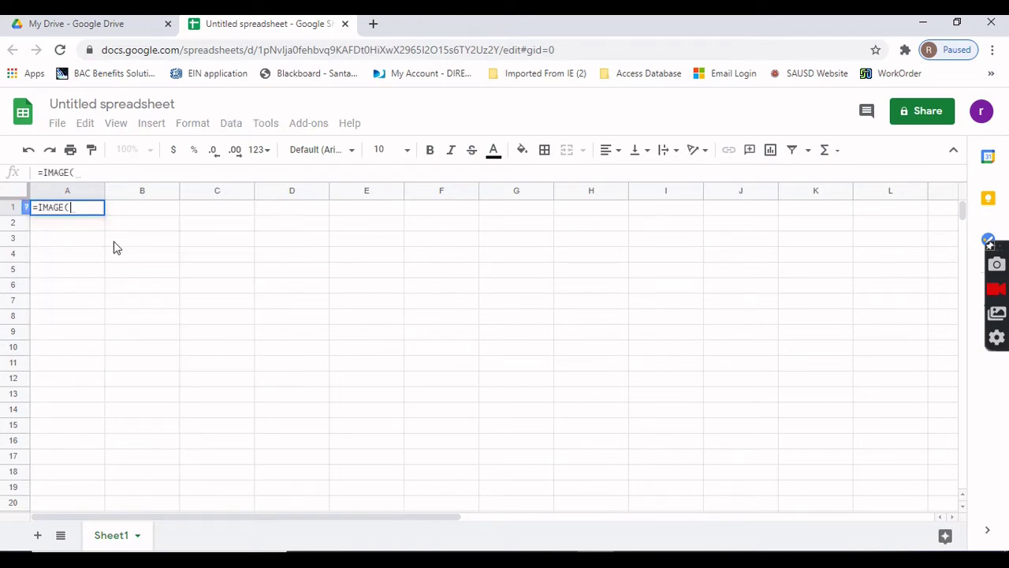
key(BackSpace)
key(Escape)
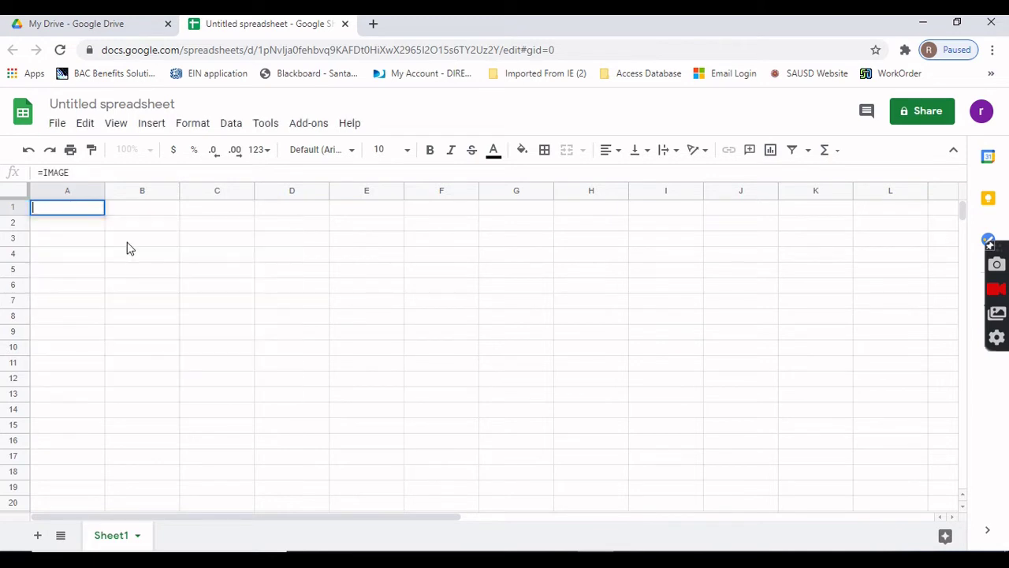
click(116, 334)
click(68, 212)
double_click(67, 208)
text(https://www.yahoo.com/)
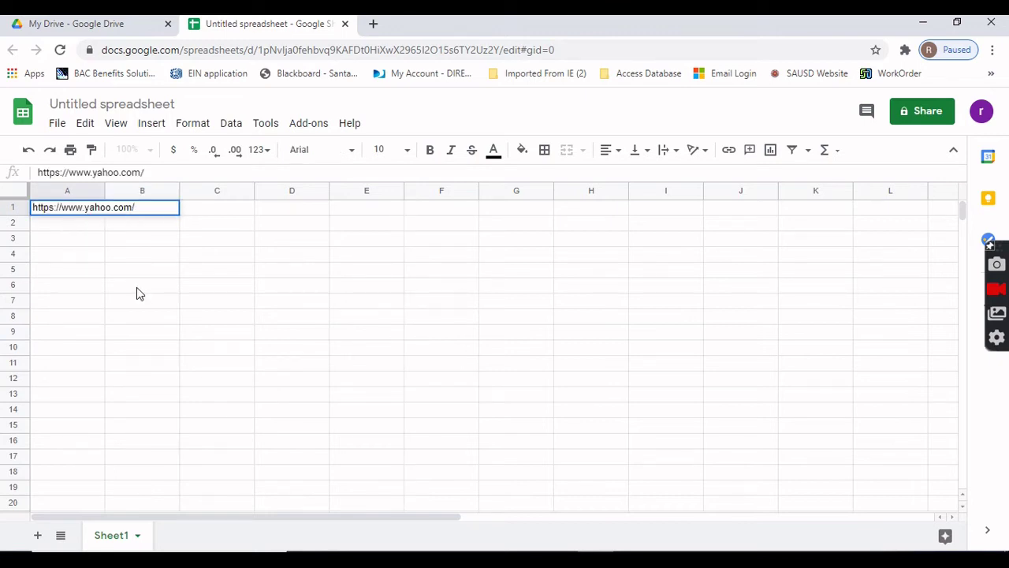
key(BackSpace)
key(BackSpace)
key(BackSpace)
key(BackSpace)
key(BackSpace)
key(BackSpace)
key(BackSpace)
key(BackSpace)
key(BackSpace)
key(BackSpace)
key(BackSpace)
key(BackSpace)
key(BackSpace)
key(BackSpace)
key(BackSpace)
key(BackSpace)
key(BackSpace)
key(BackSpace)
key(BackSpace)
key(BackSpace)
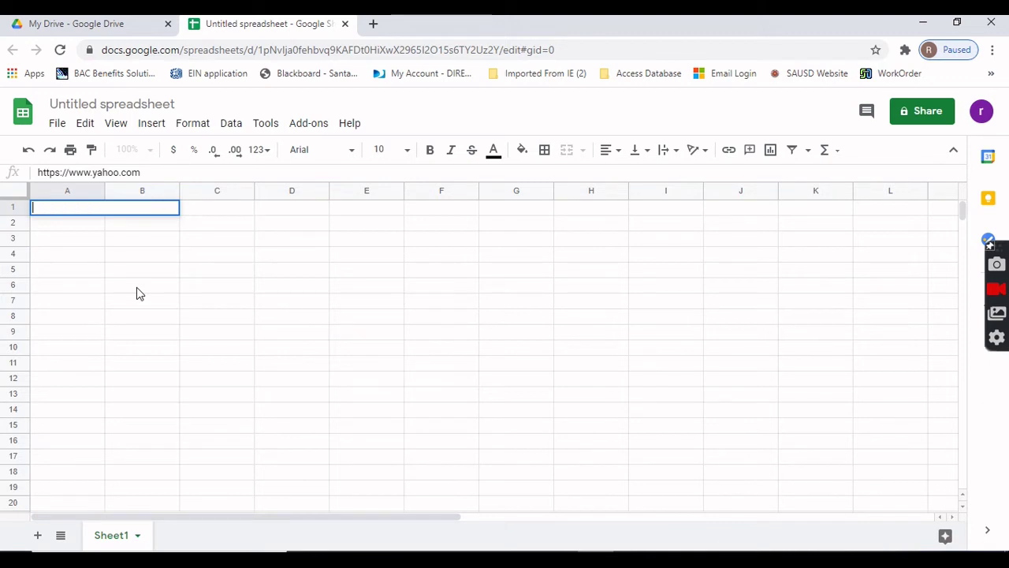
click(186, 289)
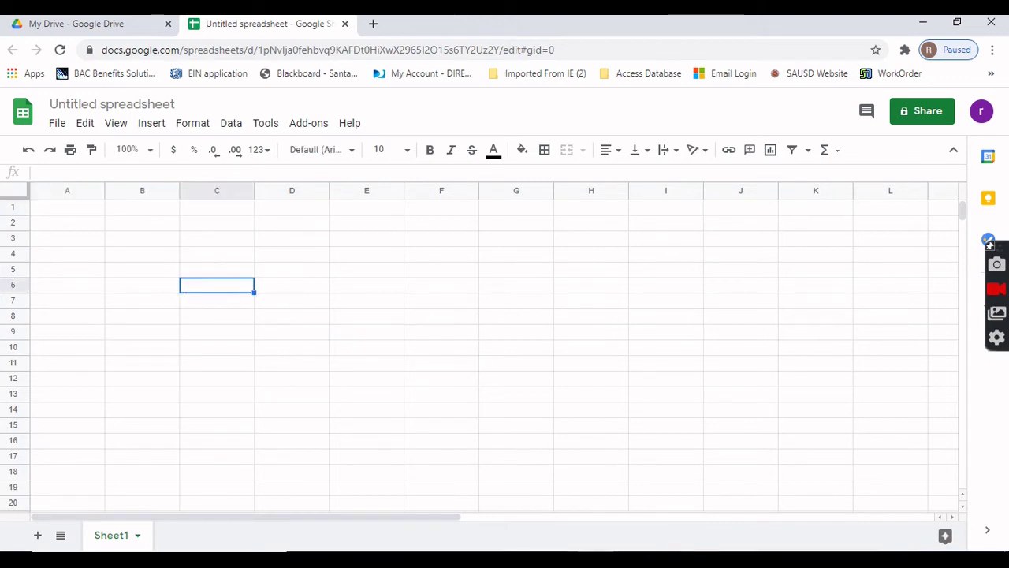
Step: Switch to Notepad, copy the whole =image QR code formula, and return to the spreadsheet
click(704, 560)
double_click(364, 101)
click(364, 101)
drag(648, 97, 45, 91)
key(ctrl+c)
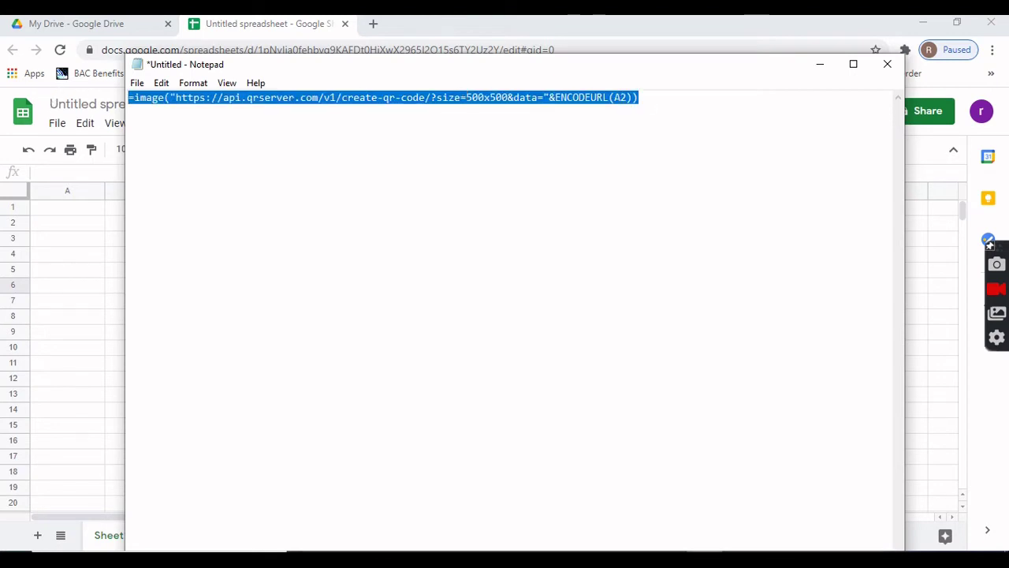
click(946, 251)
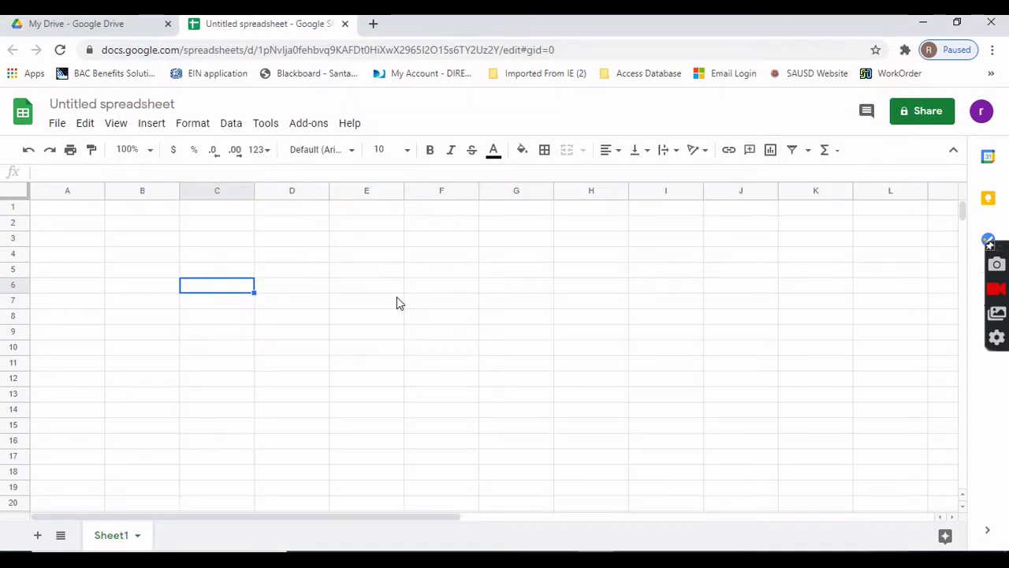
click(62, 211)
double_click(62, 208)
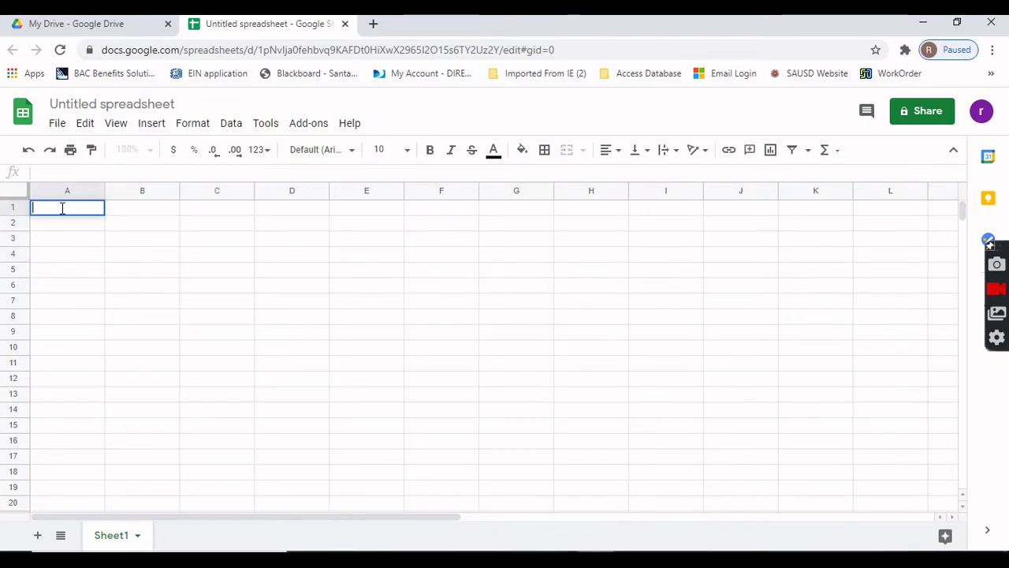
key(ctrl+v)
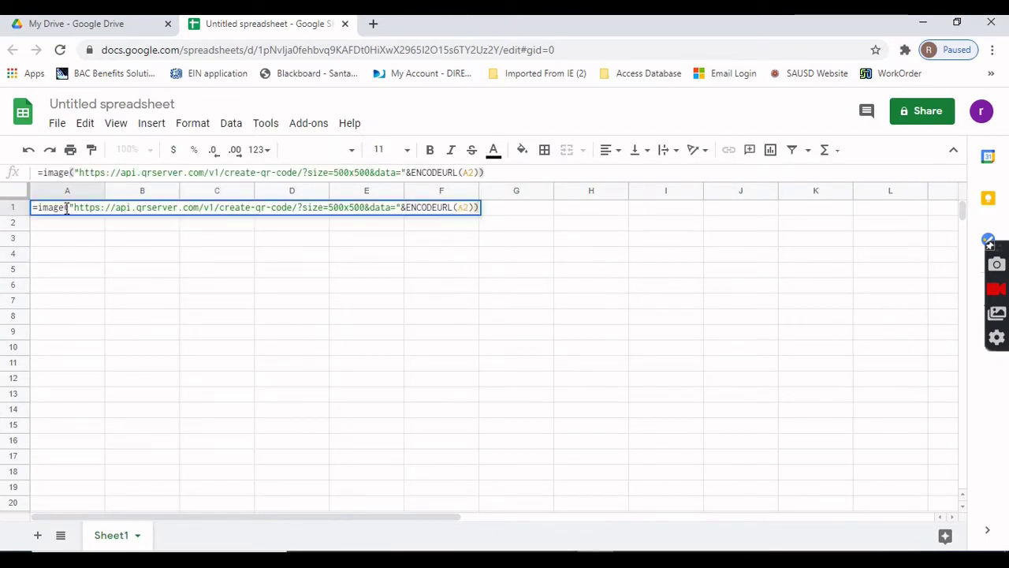
key(Return)
click(122, 303)
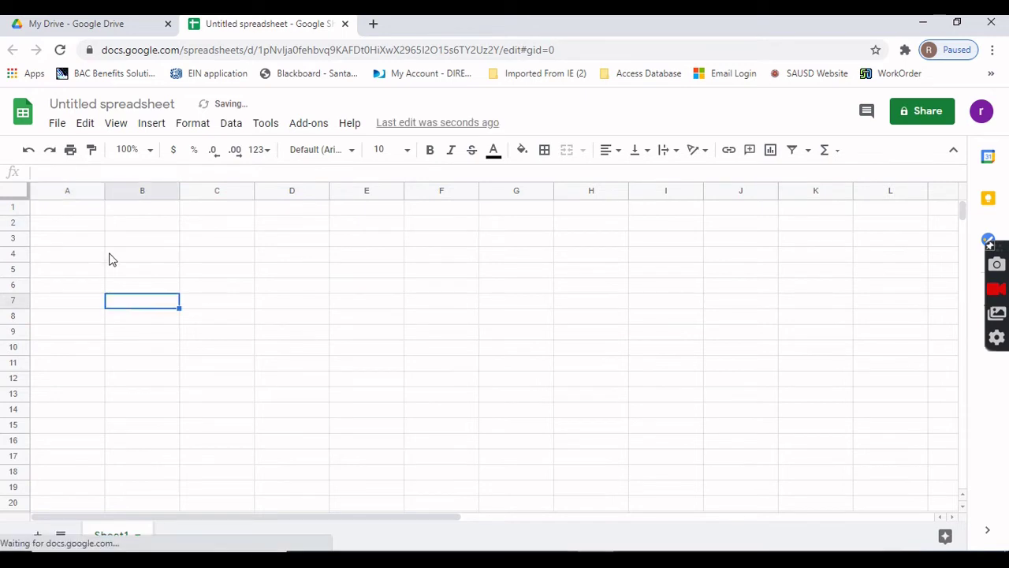
Step: Change the cell reference inside ENCODEURL in the A1 formula to C1
click(87, 211)
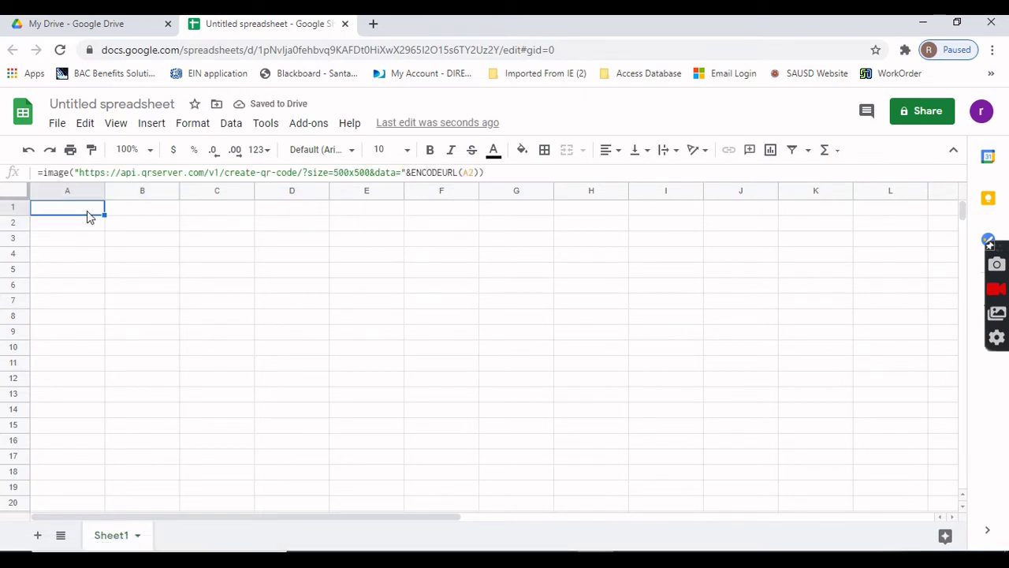
click(70, 172)
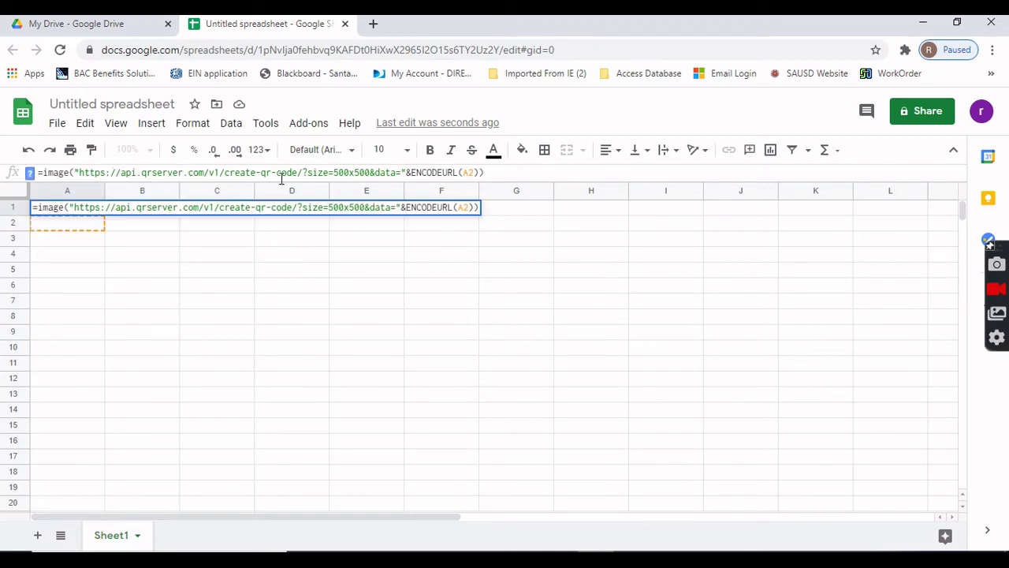
drag(334, 172, 365, 173)
click(476, 173)
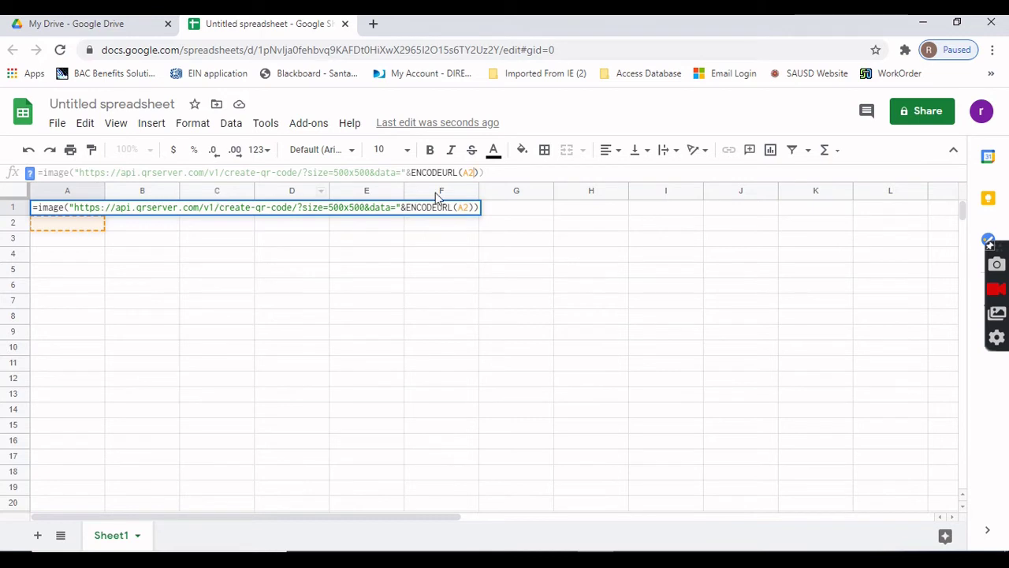
key(BackSpace)
key(BackSpace)
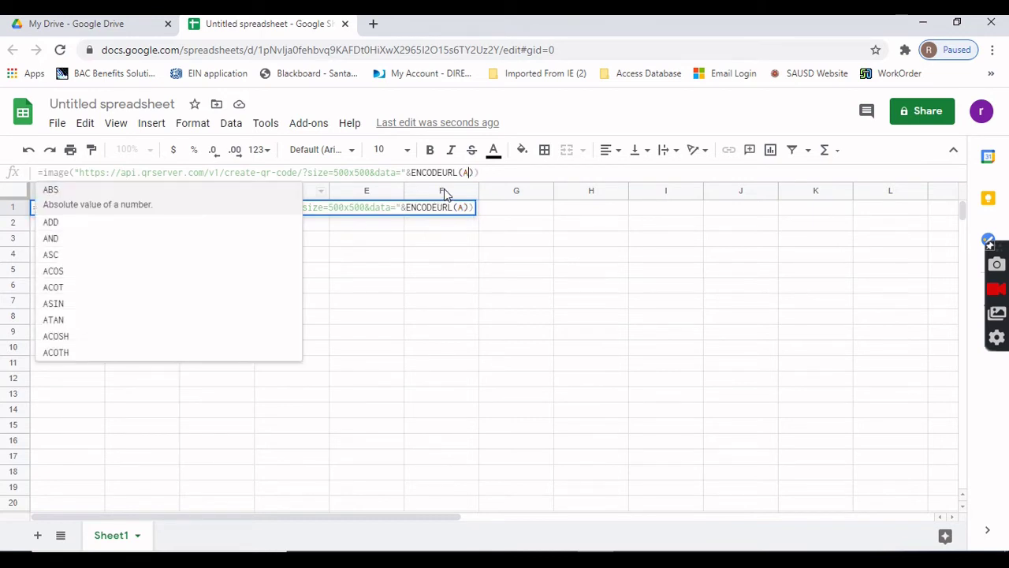
text(c1)
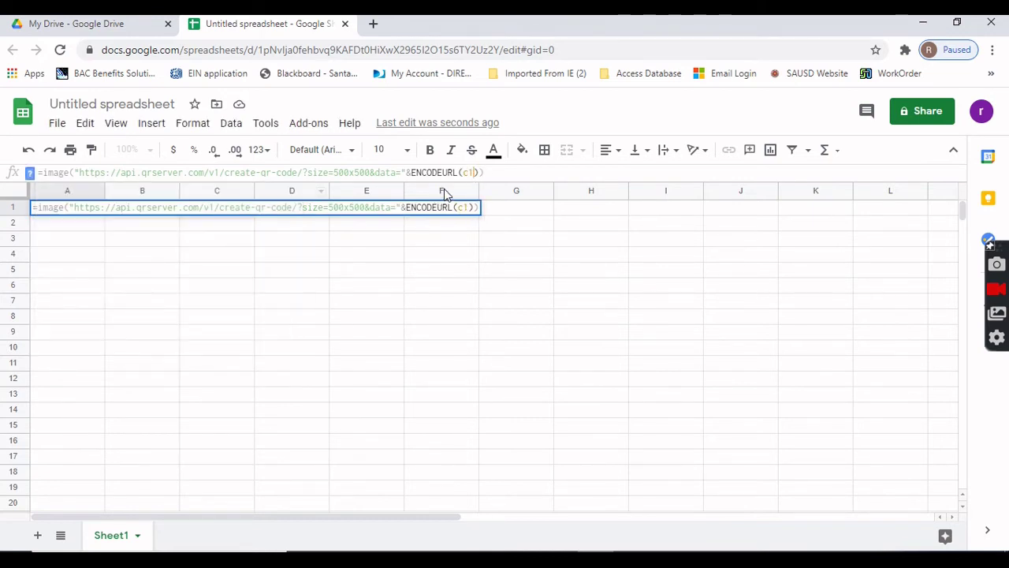
key(Return)
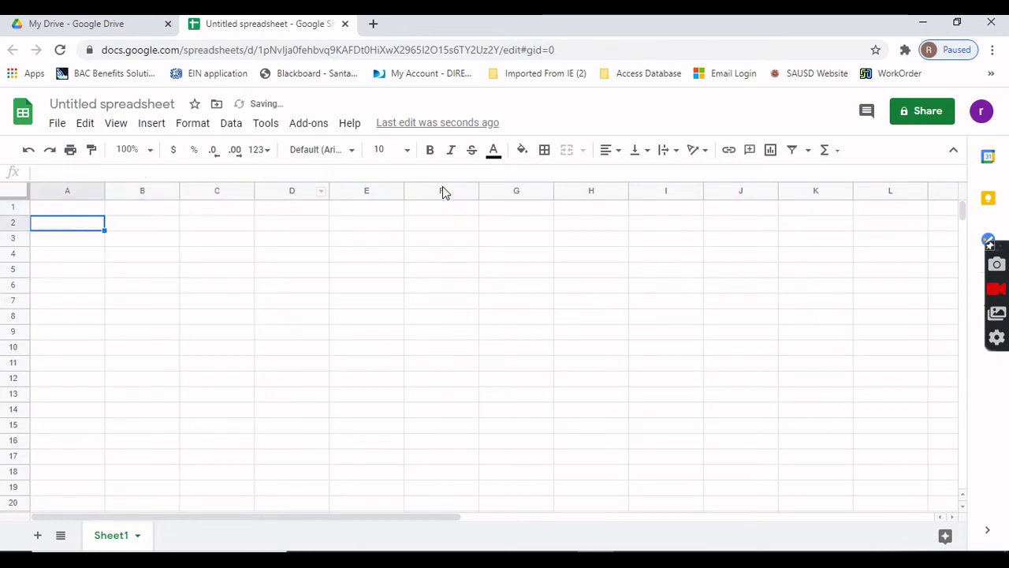
click(362, 300)
click(234, 210)
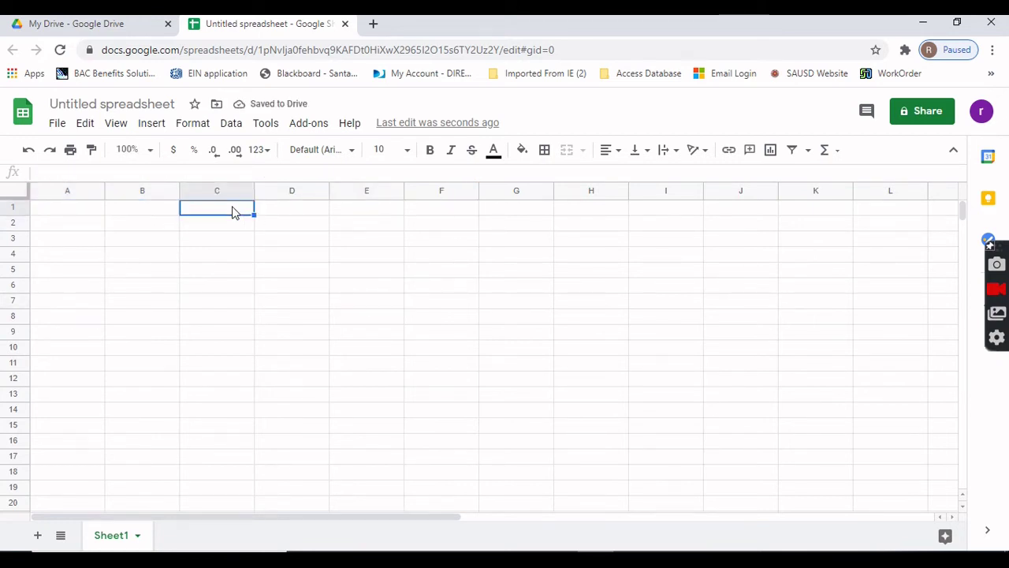
click(85, 213)
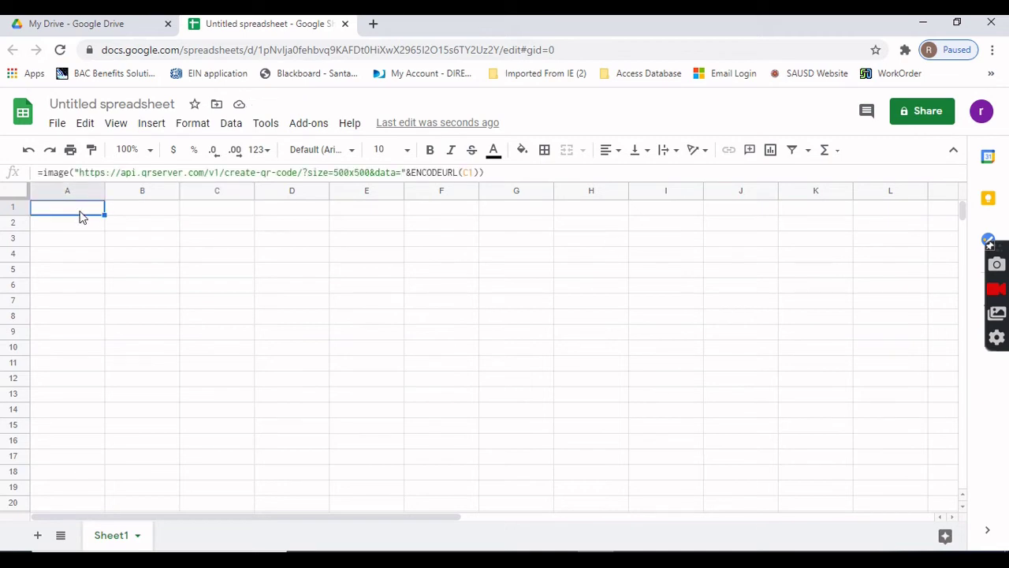
Step: Open yahoo.com in a new browser tab and copy its full web address
click(373, 24)
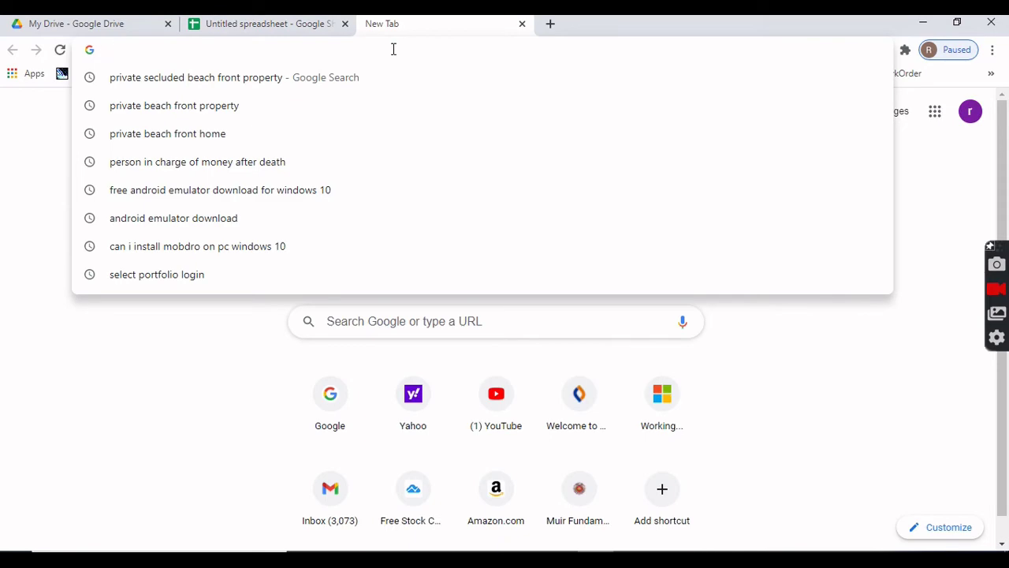
text(yha)
key(BackSpace)
key(BackSpace)
text(ah)
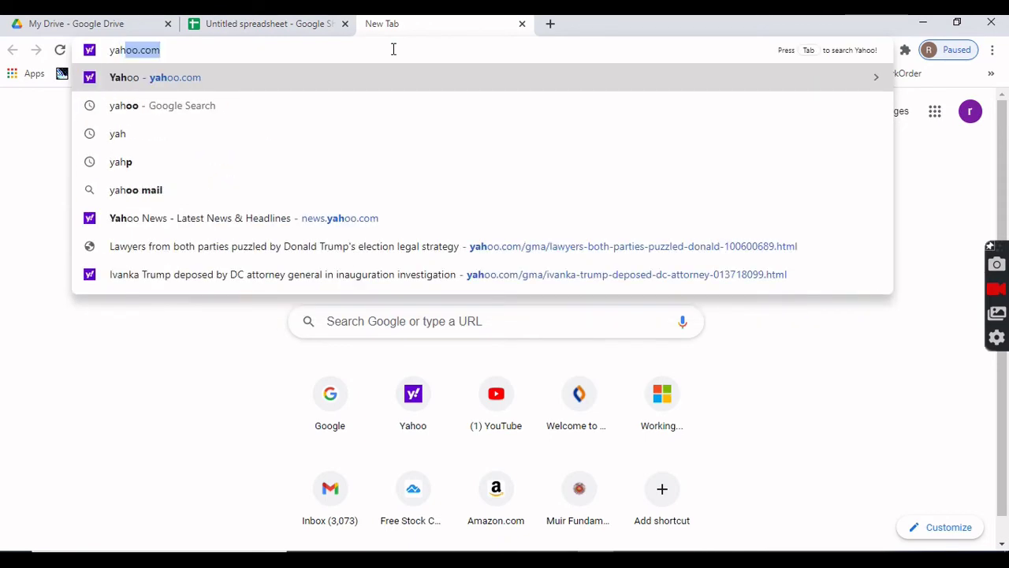
key(Return)
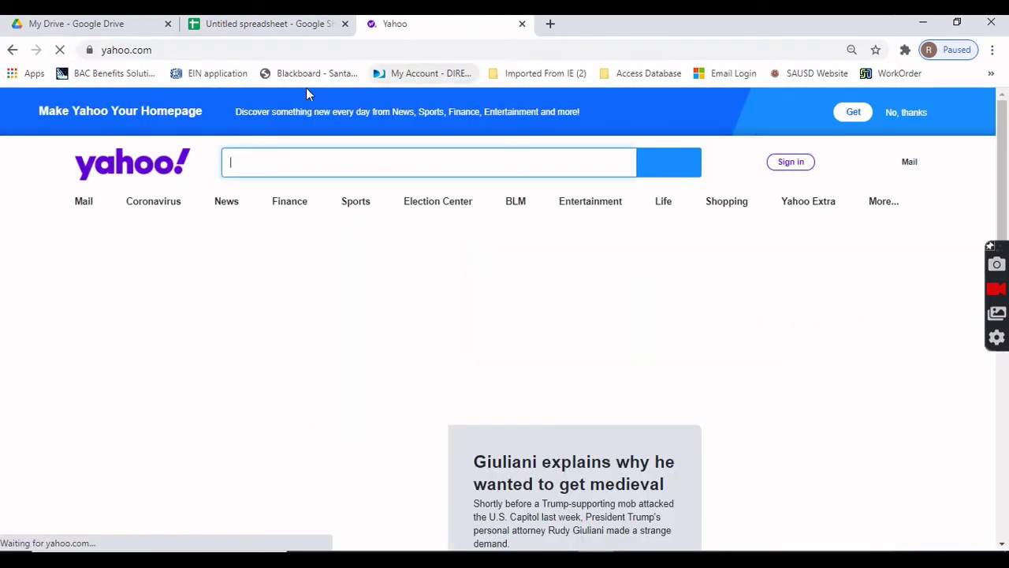
click(216, 49)
key(ctrl+c)
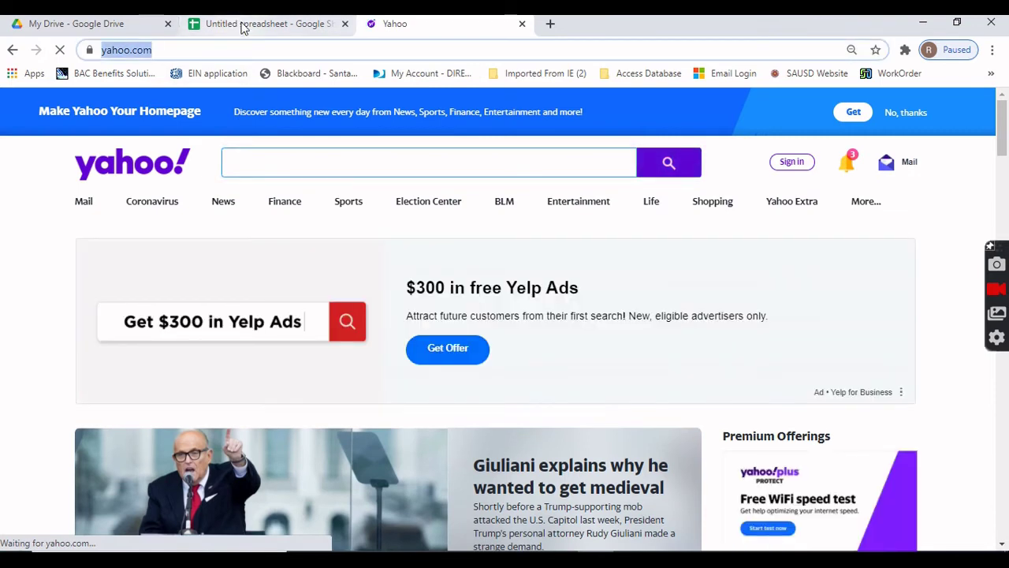
click(242, 25)
click(224, 214)
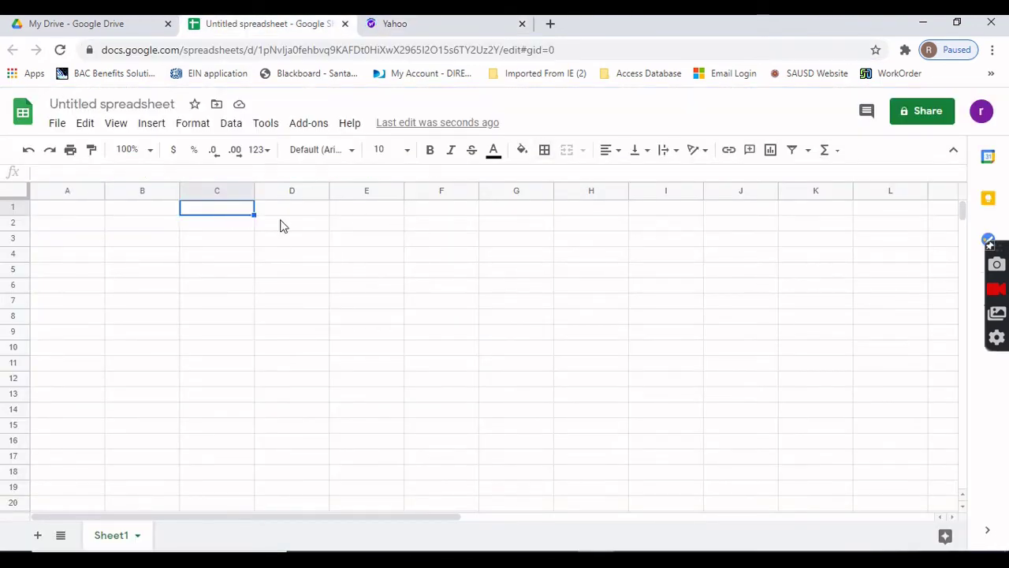
key(ctrl+v)
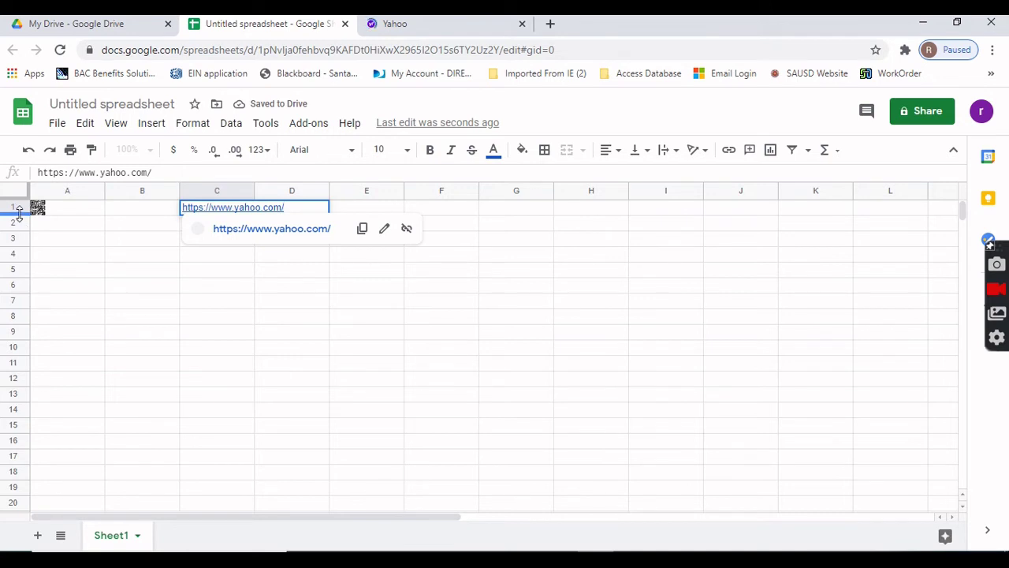
Step: Increase the height of row 1 to enlarge the QR code and fit column C's width to the link
drag(19, 229, 21, 247)
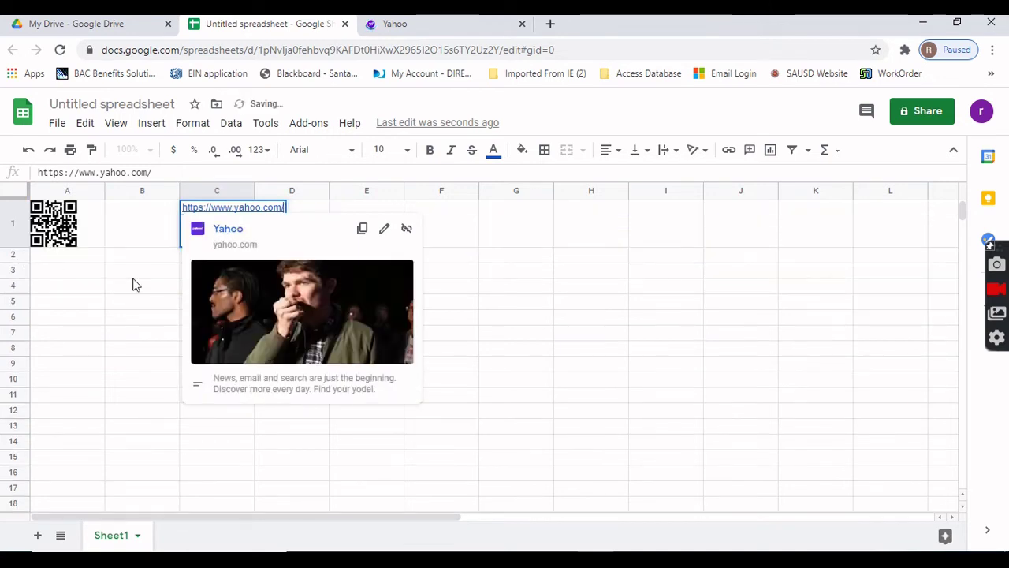
drag(19, 247, 22, 273)
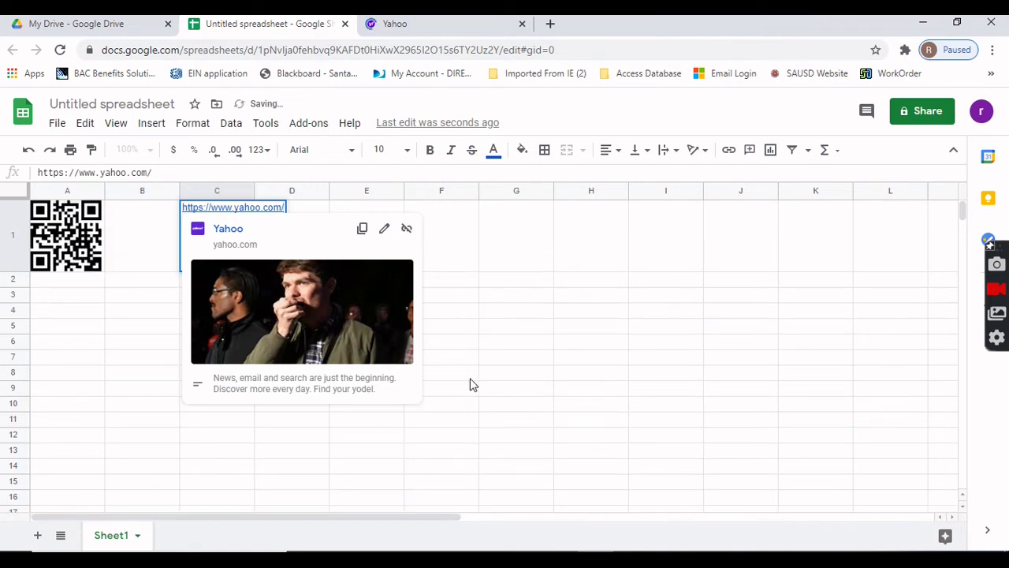
click(666, 391)
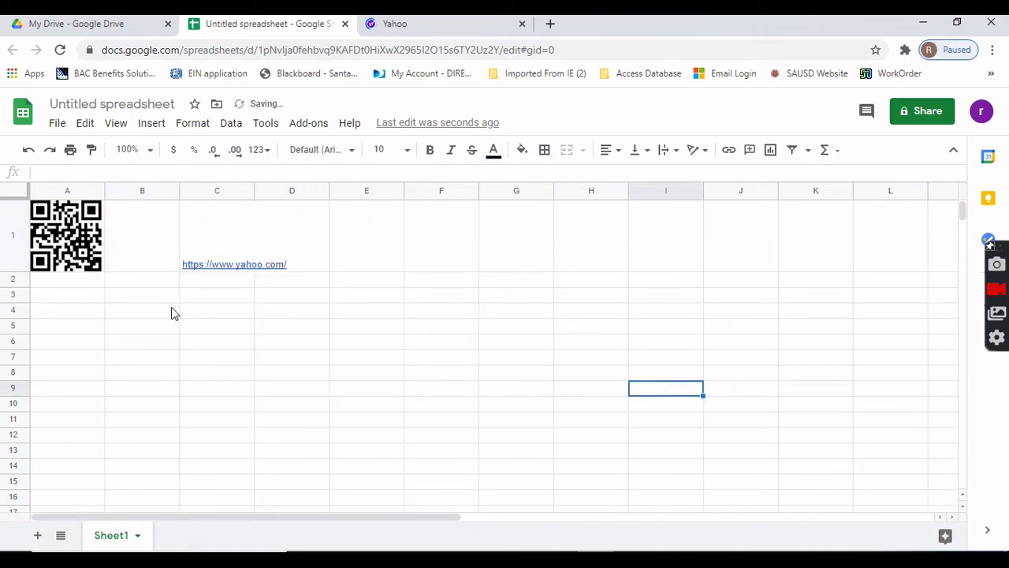
double_click(254, 191)
click(520, 284)
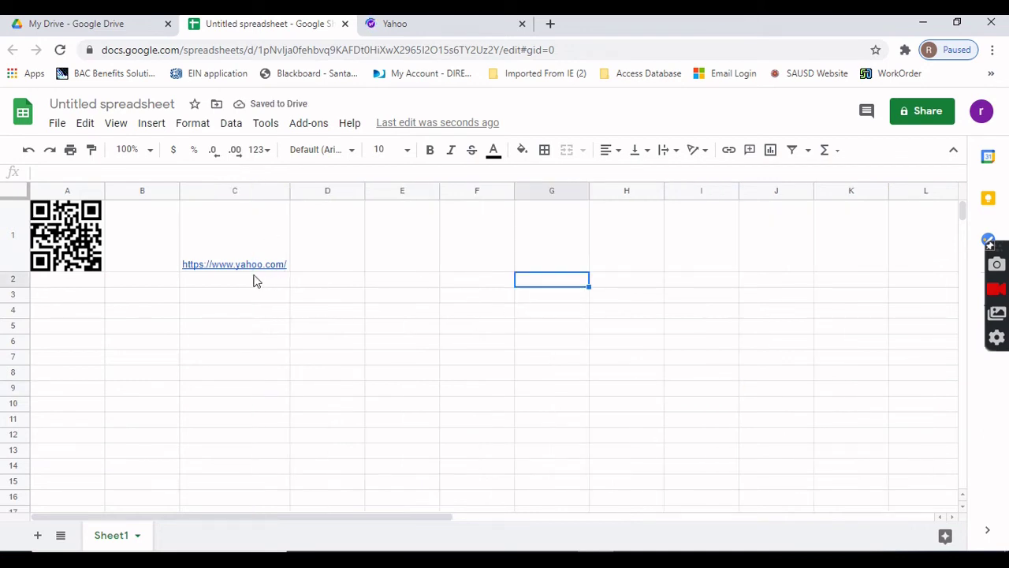
click(211, 295)
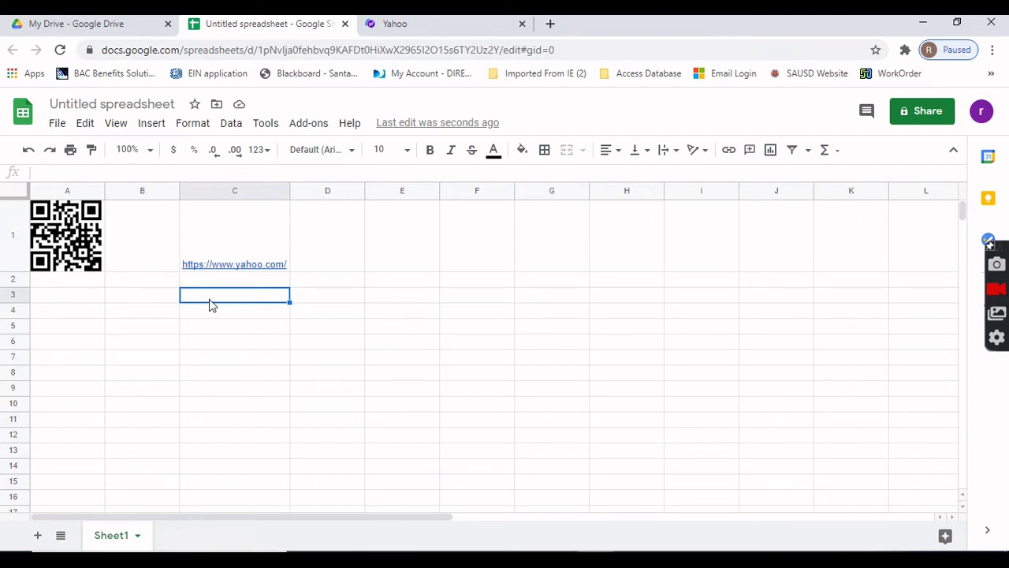
key(super)
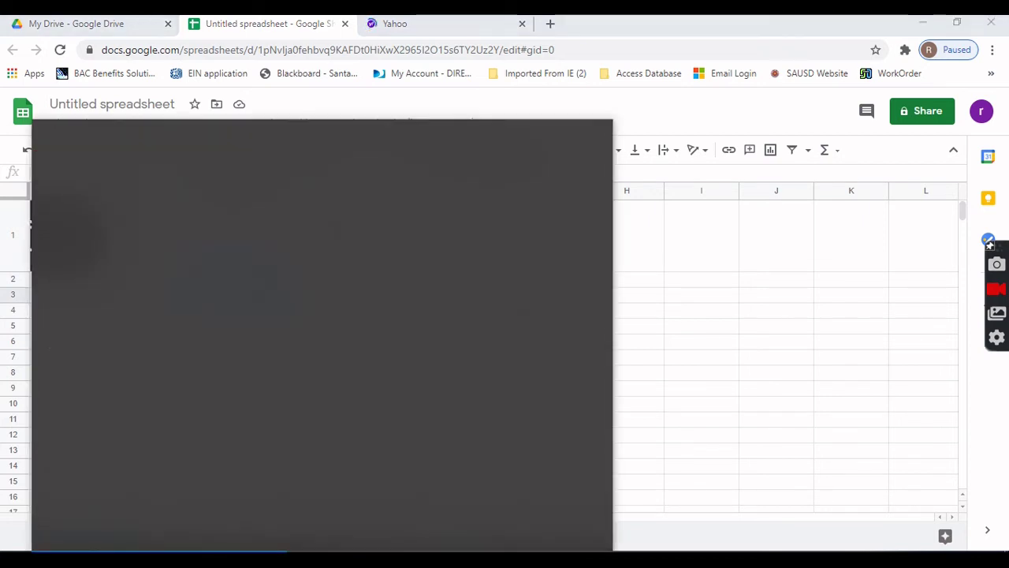
click(642, 422)
click(641, 422)
click(250, 302)
text(www.google.com)
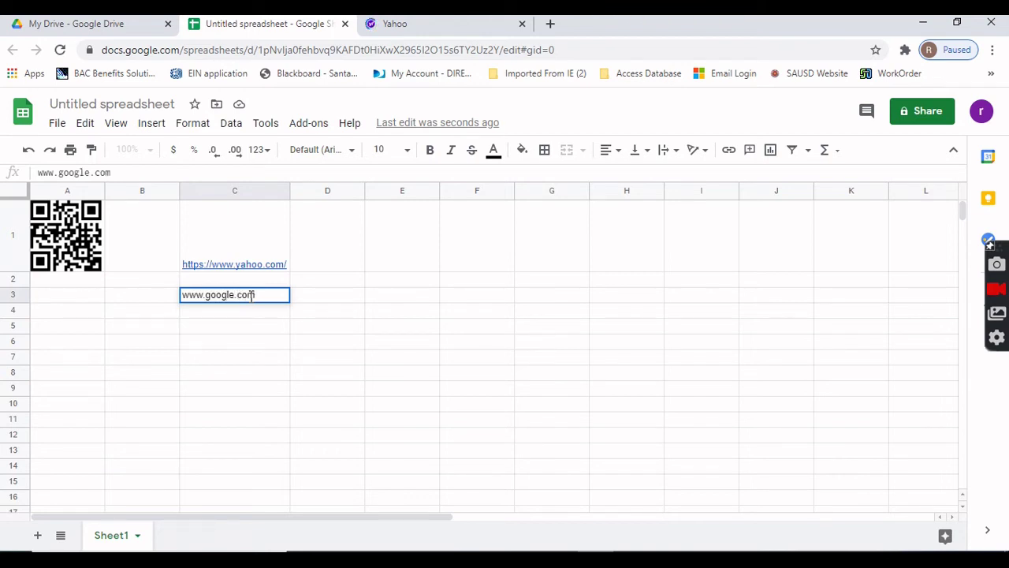
click(397, 395)
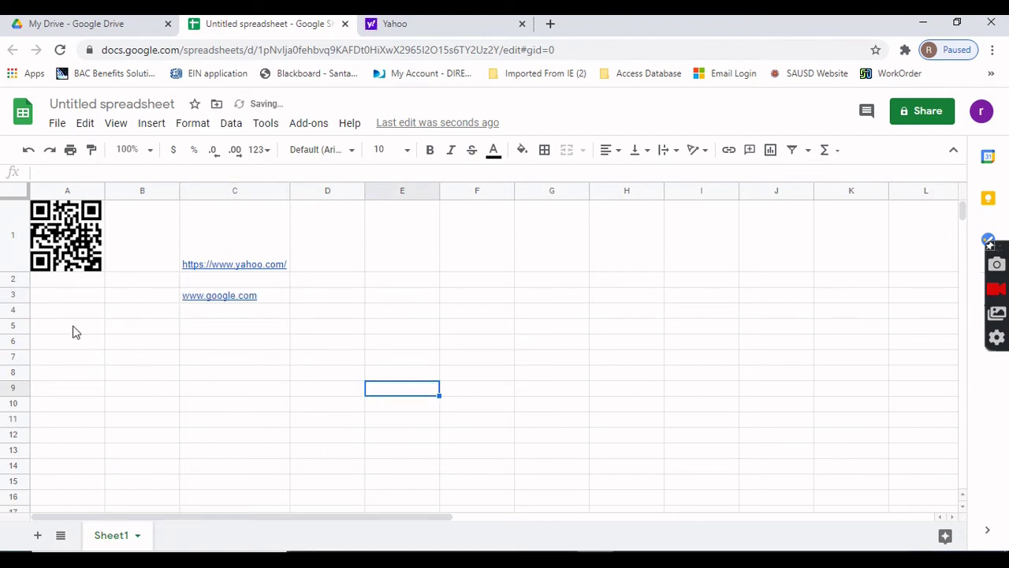
Step: Fill the QR code formula from A1 down through A10 and check the copied formula in A3
click(83, 257)
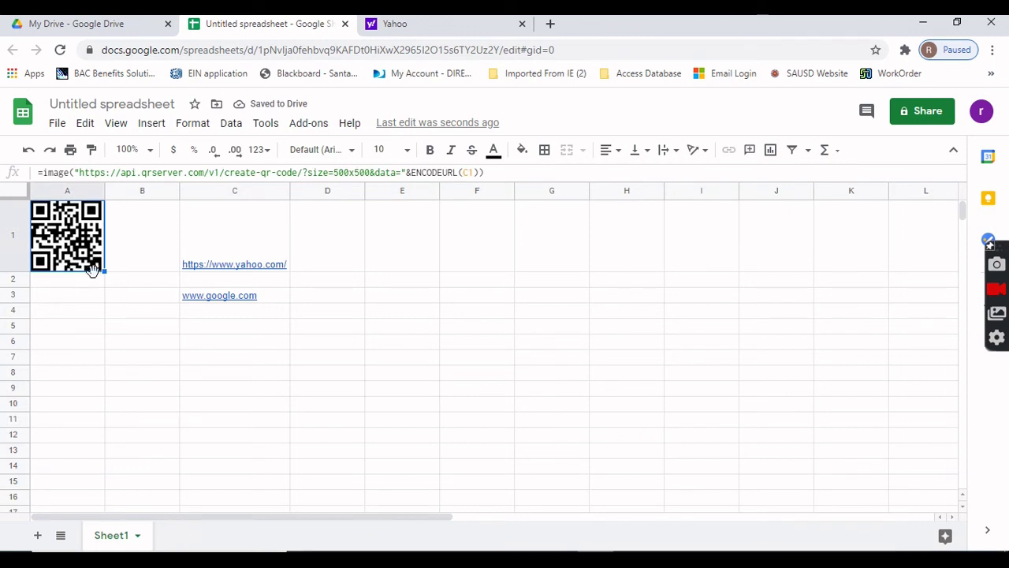
drag(105, 293, 101, 408)
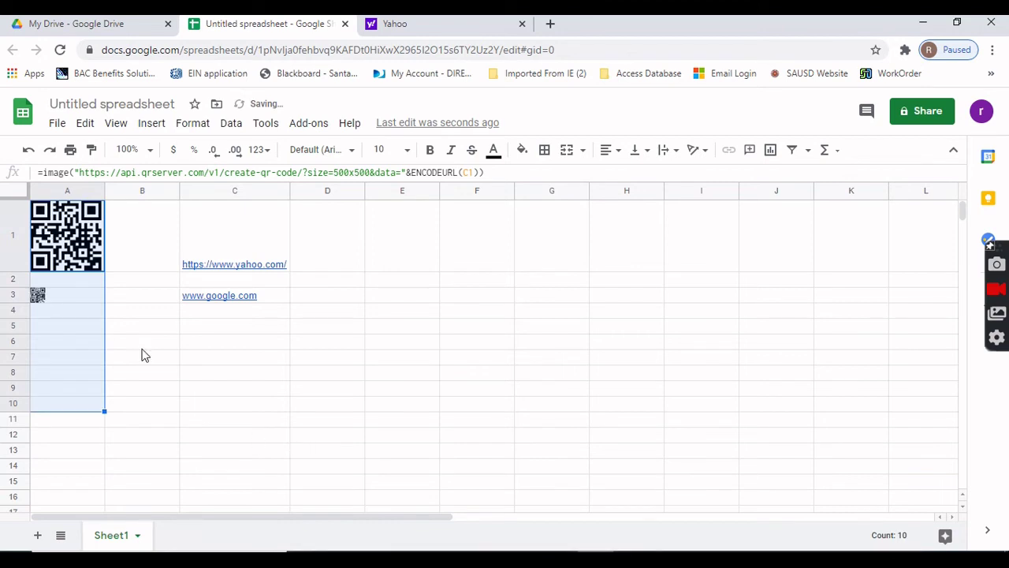
click(168, 393)
click(71, 298)
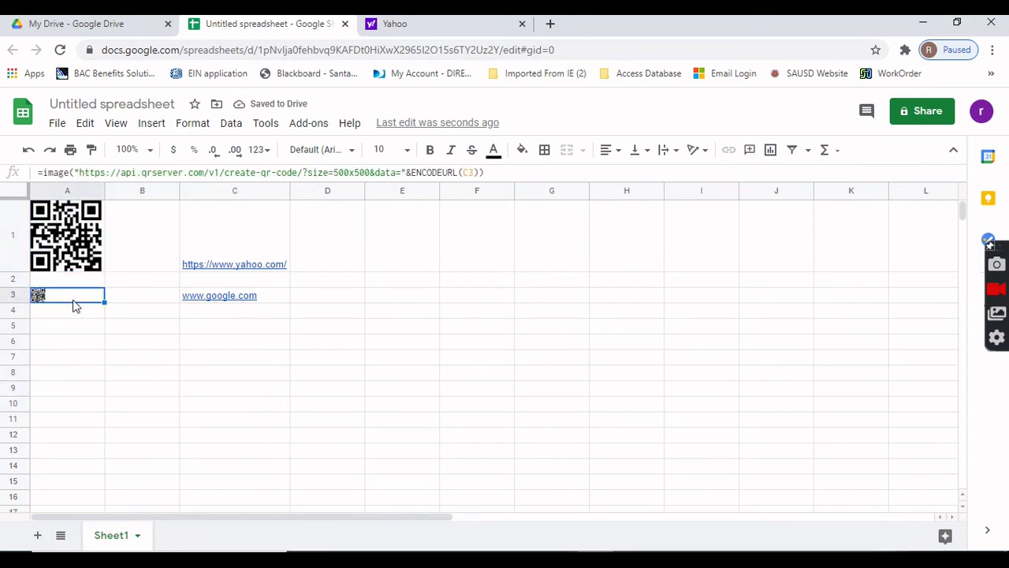
Step: Widen column A beyond the width of the QR code in A1
drag(102, 191, 150, 196)
click(136, 331)
click(121, 298)
click(96, 237)
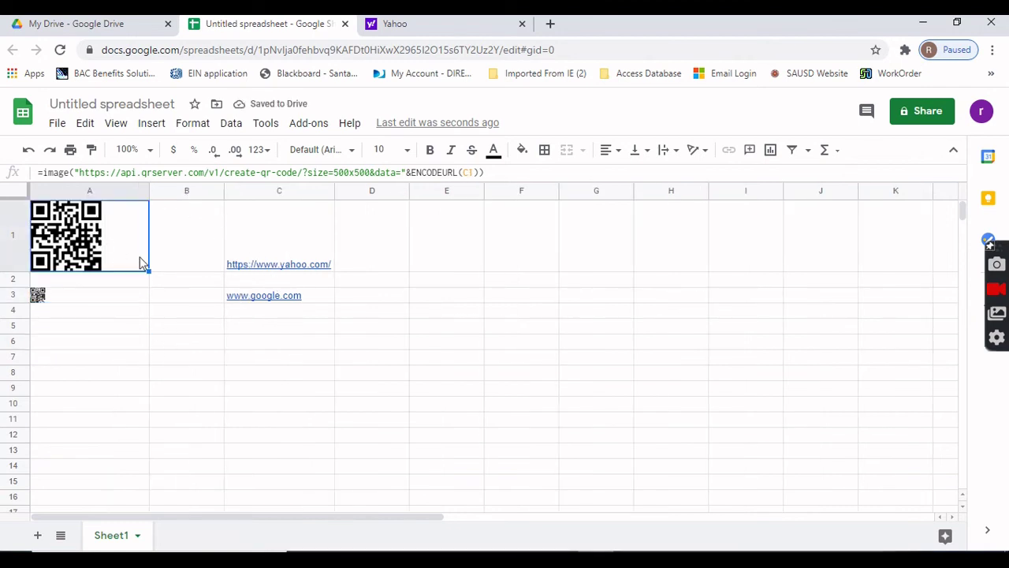
click(56, 300)
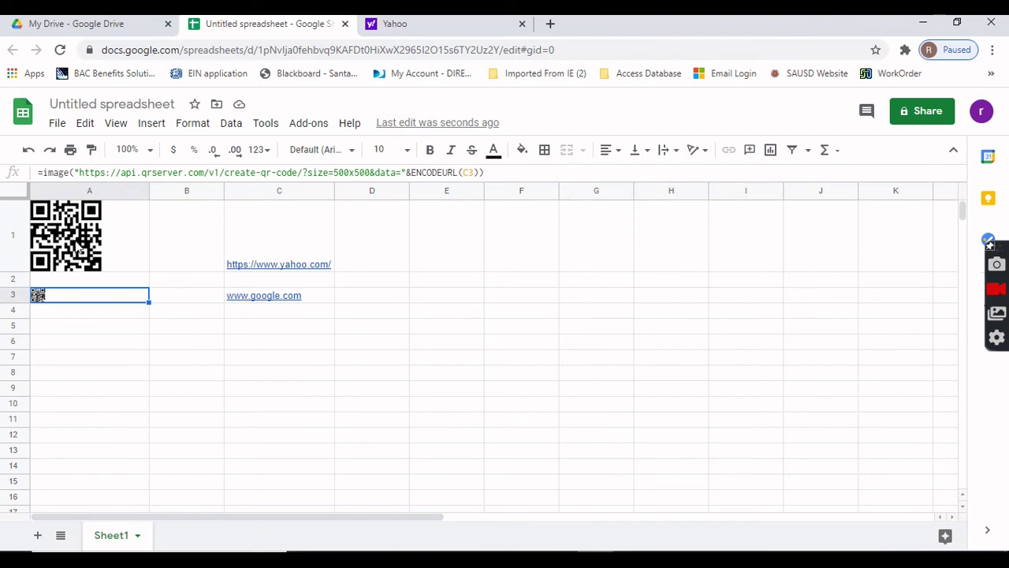
Step: Increase the height of row 3 to roughly that of row 1 to enlarge its QR code
click(91, 190)
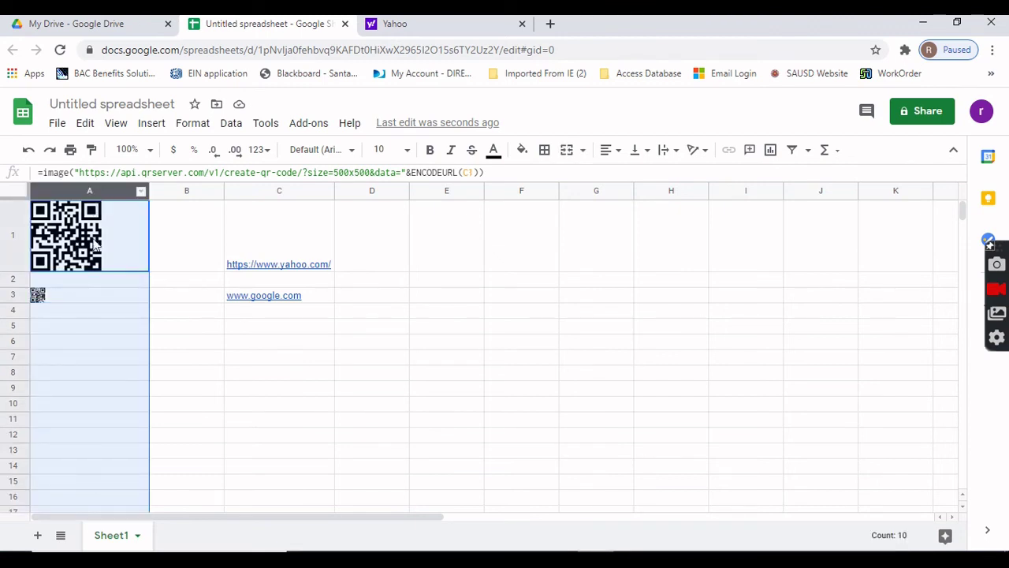
click(9, 295)
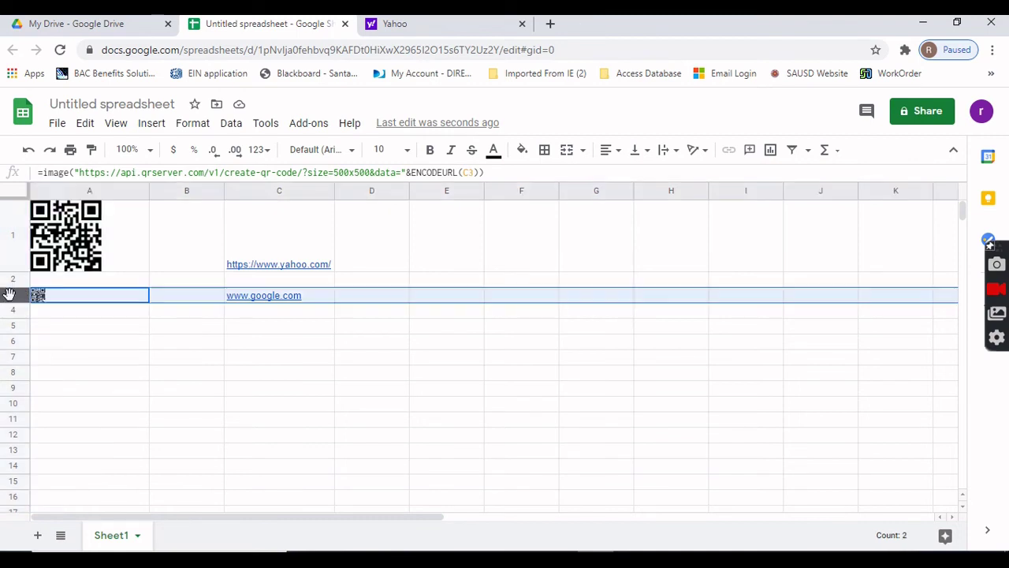
drag(13, 303, 11, 361)
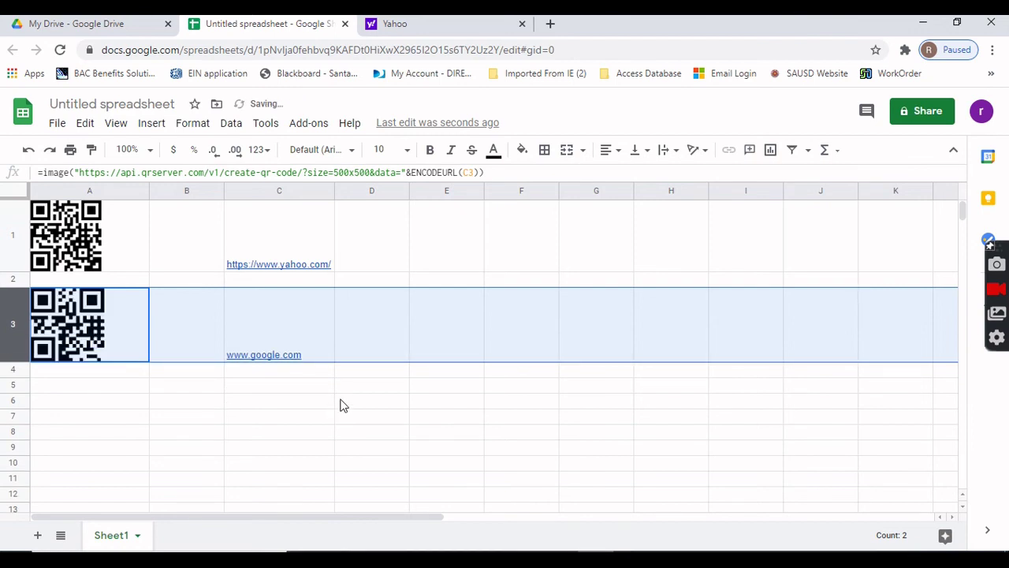
click(328, 404)
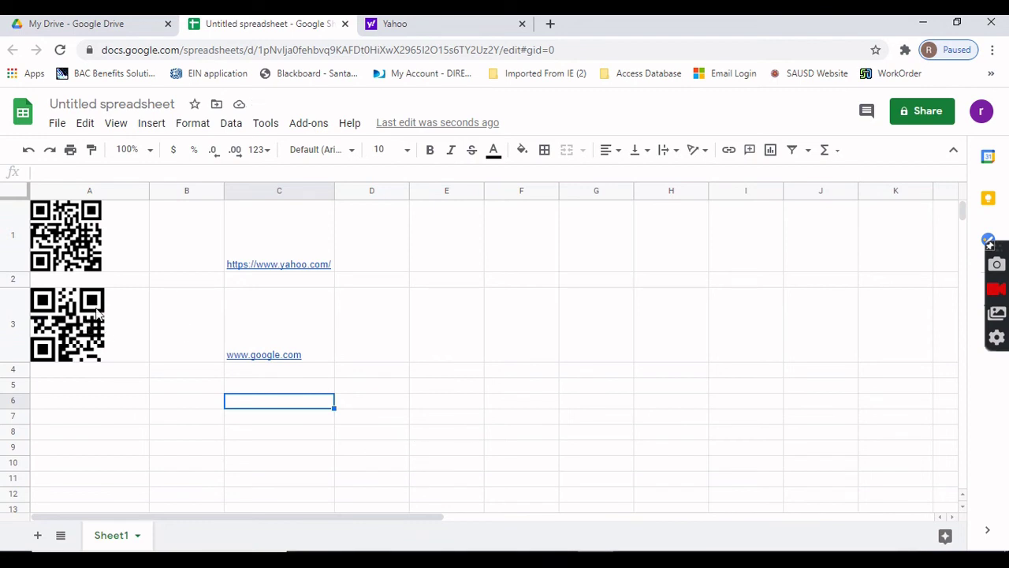
mouse_move(266, 268)
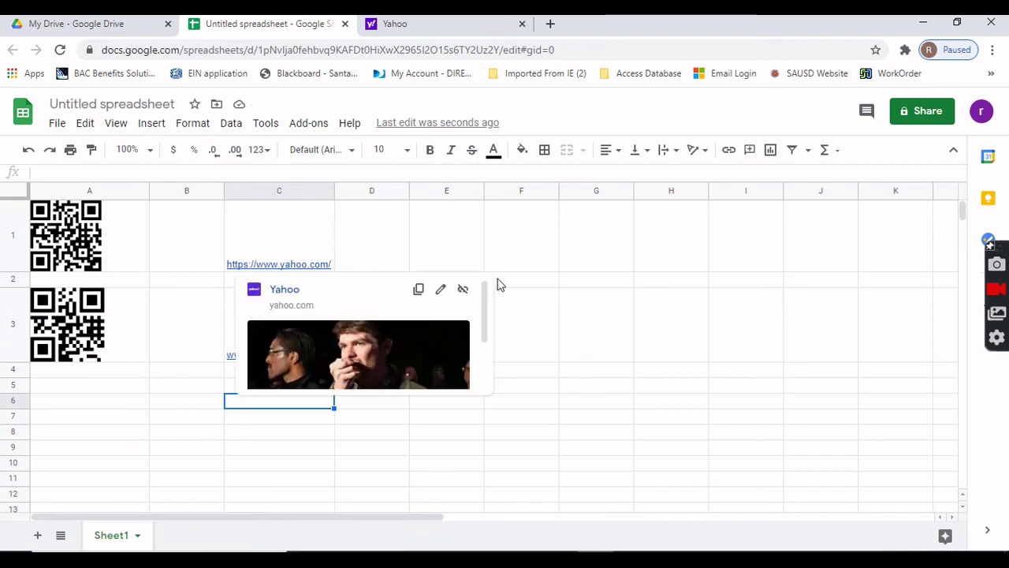
click(721, 417)
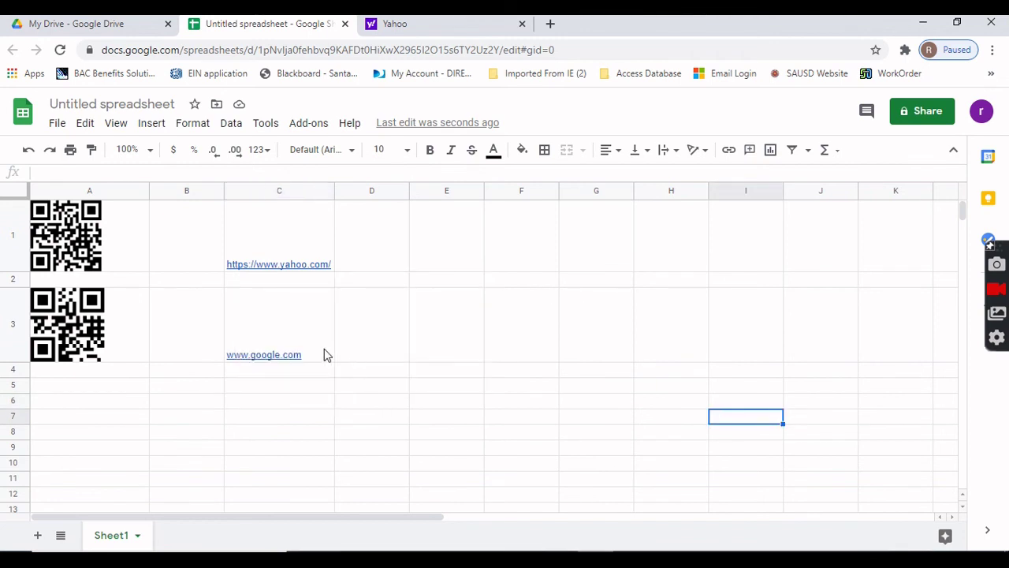
mouse_move(324, 355)
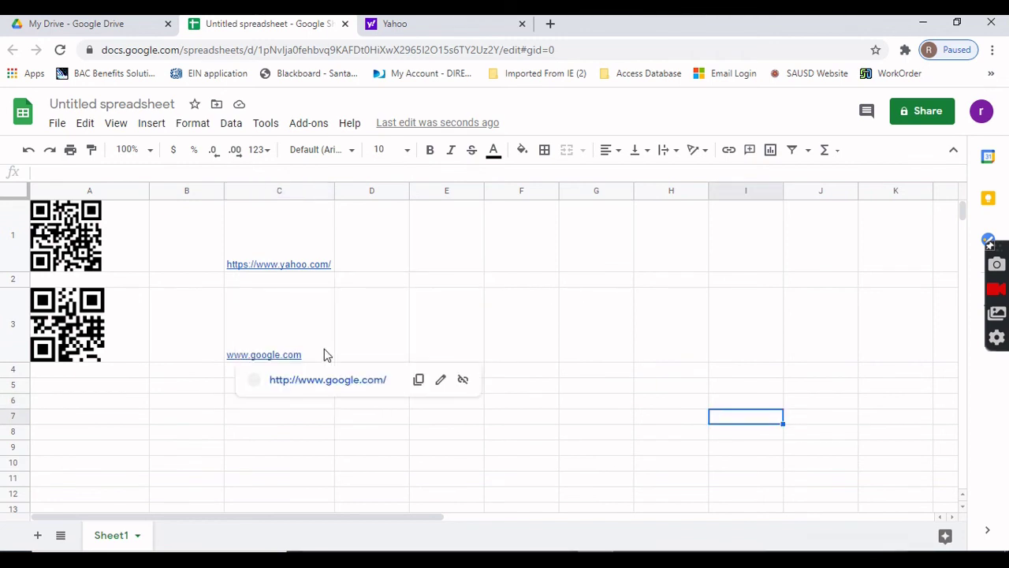
click(276, 355)
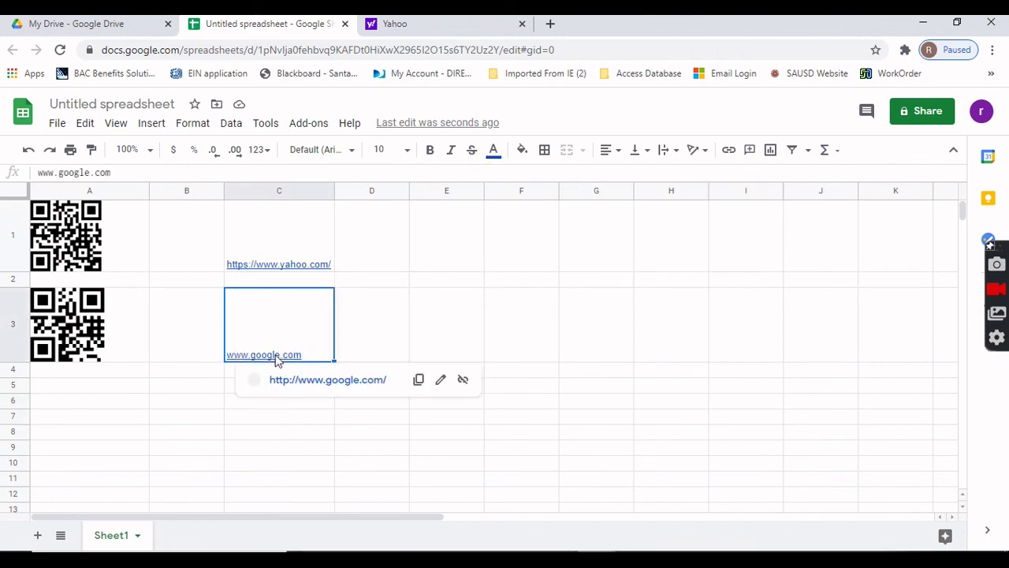
click(40, 173)
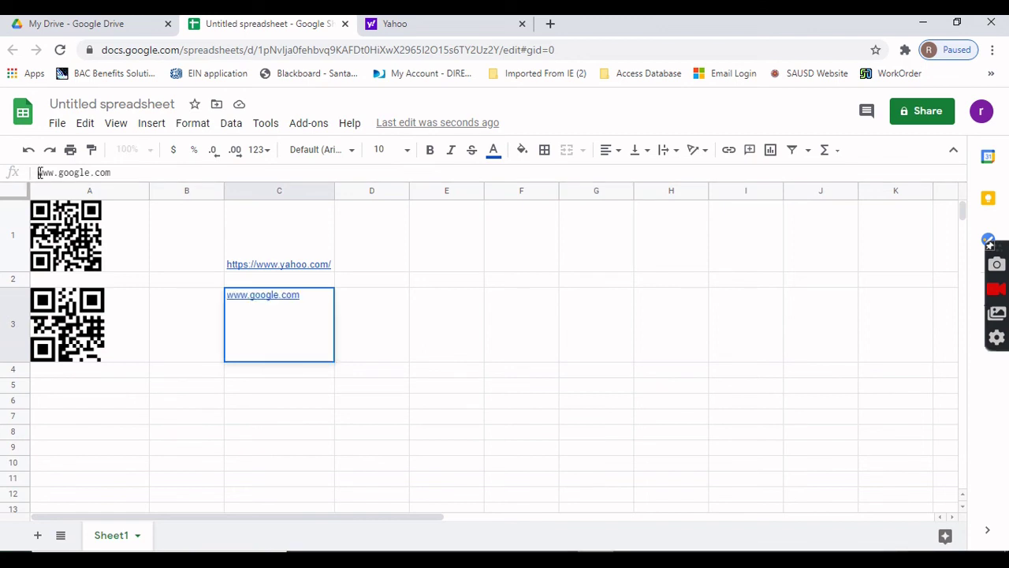
text(https)
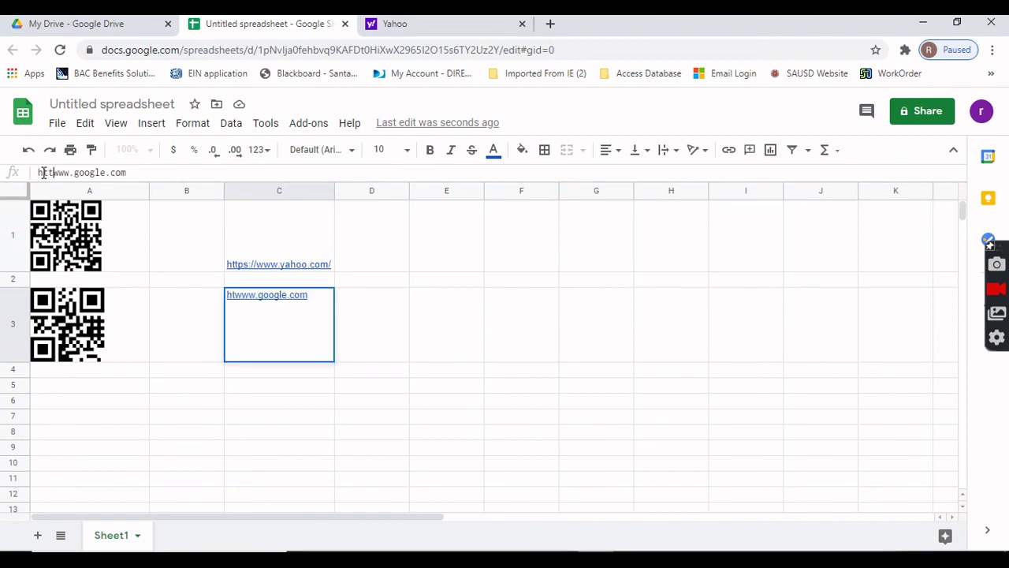
text(://)
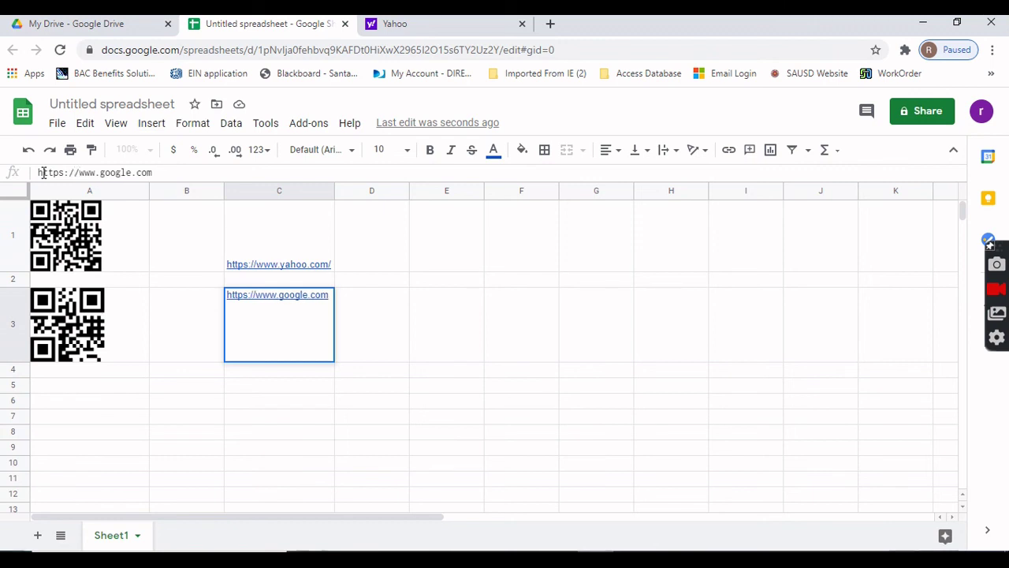
click(189, 174)
text(/)
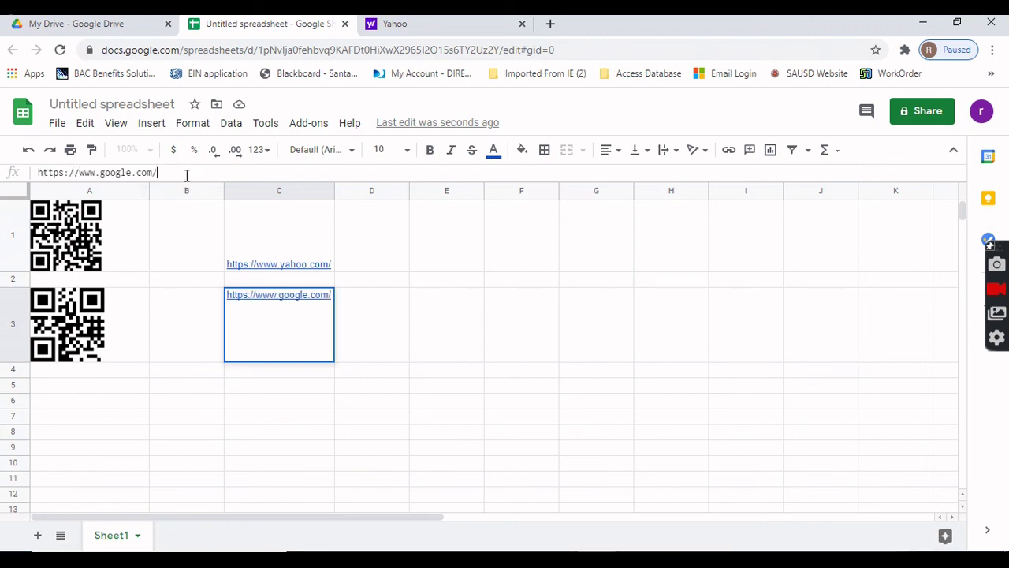
key(Return)
click(425, 469)
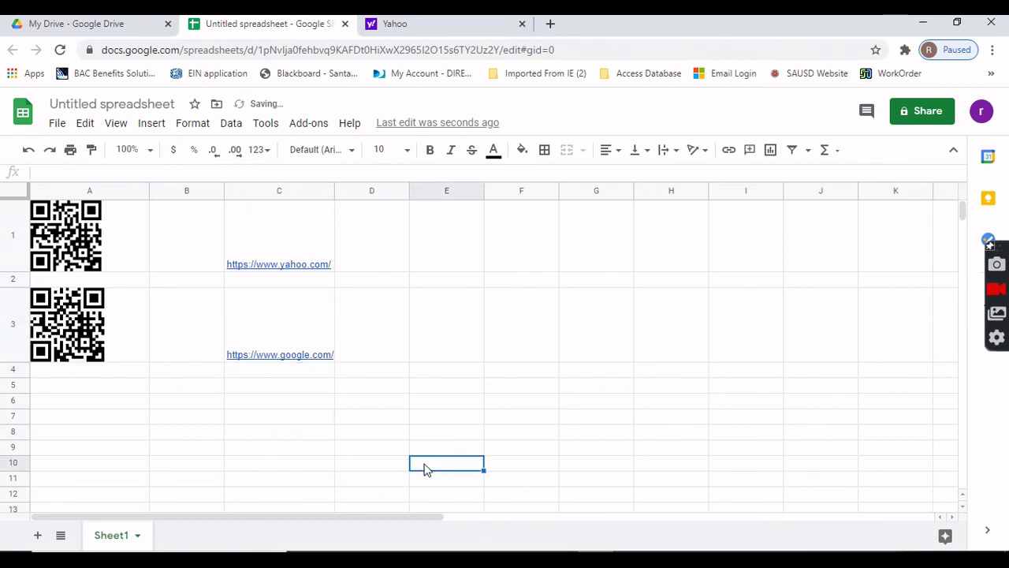
Step: Check the link previews of the Yahoo address in C1 and the Google address in C3
mouse_move(290, 262)
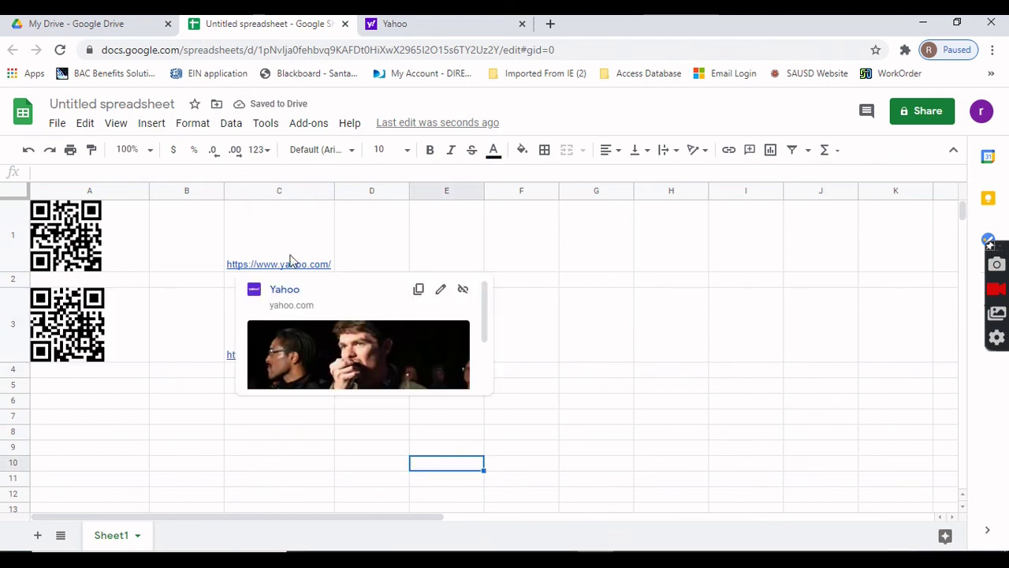
click(657, 284)
mouse_move(300, 341)
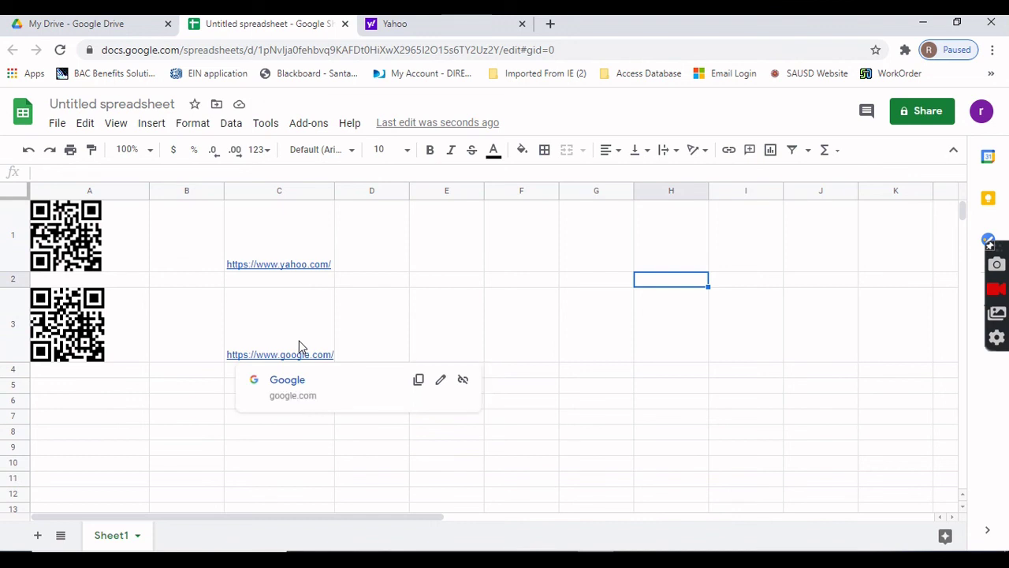
click(593, 421)
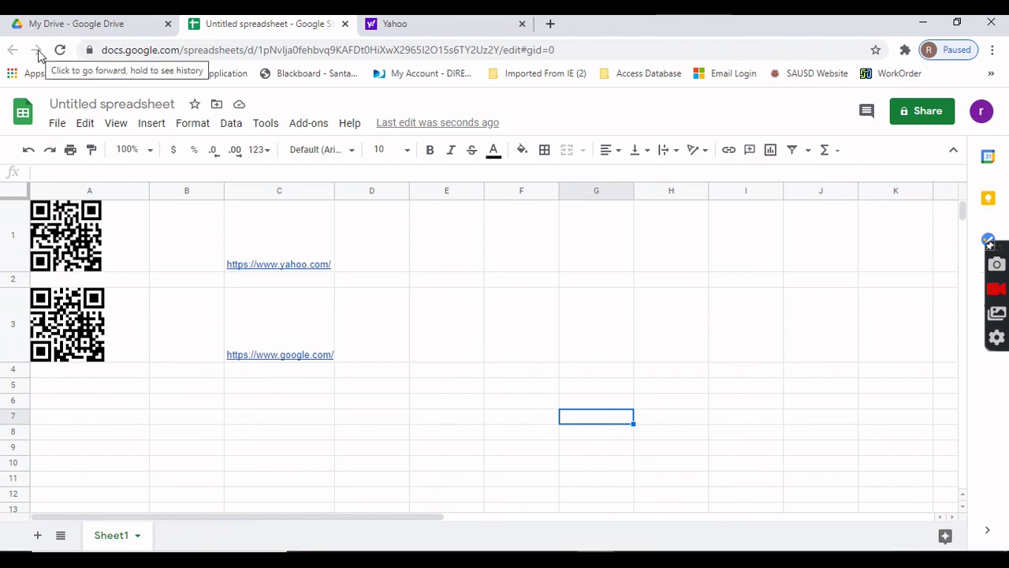
click(56, 124)
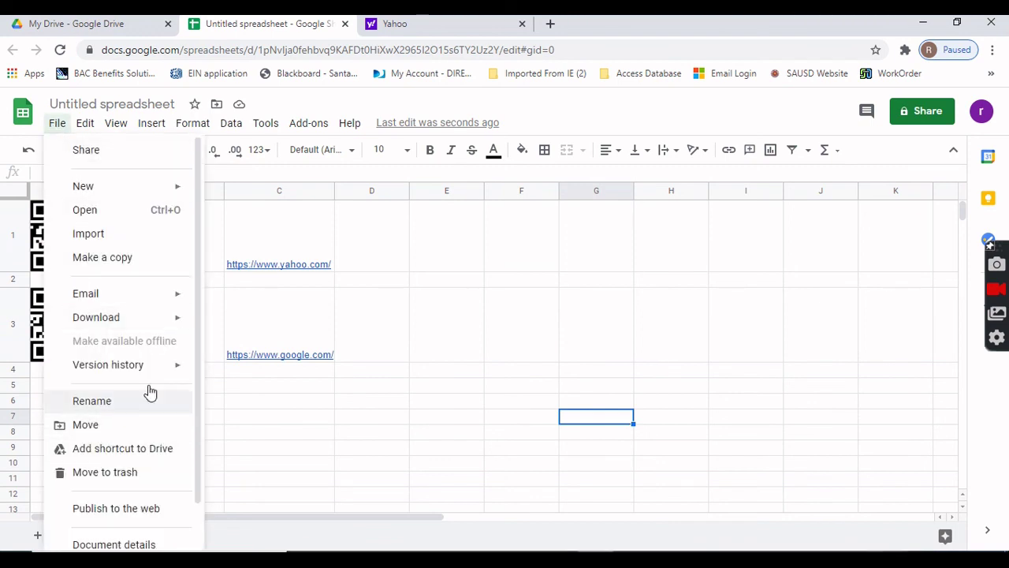
scroll(144, 313, down, 1)
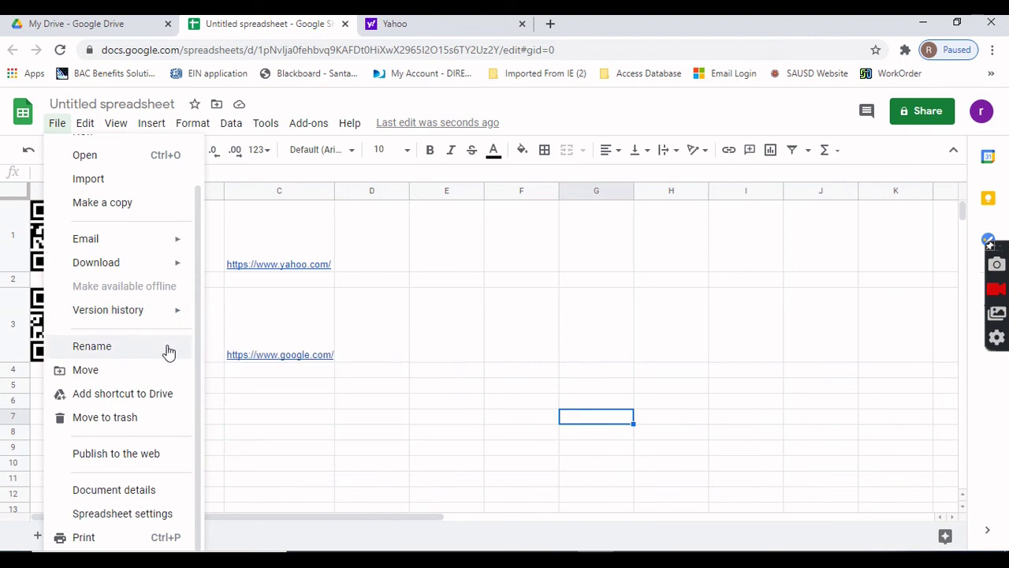
scroll(168, 351, up, 1)
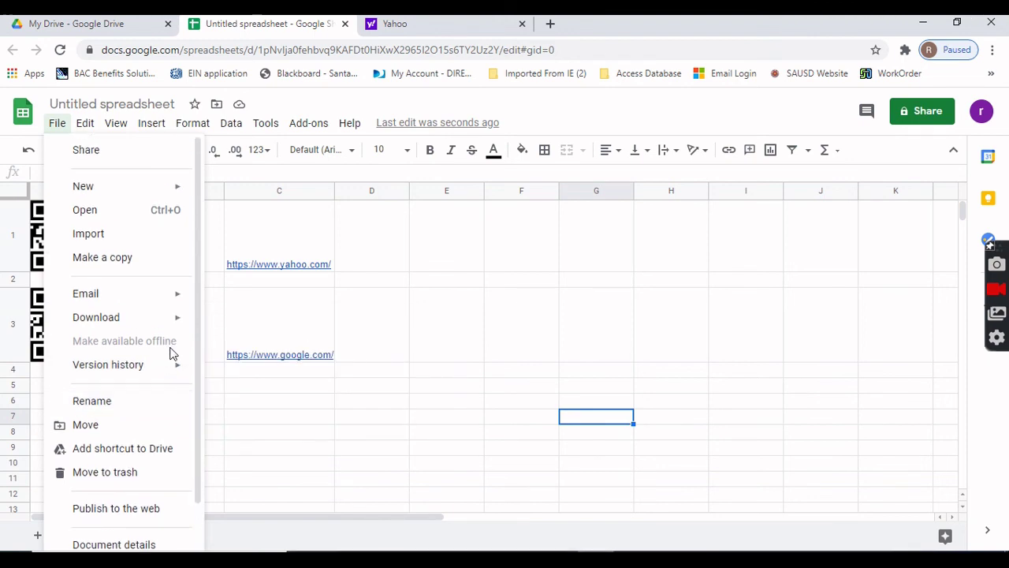